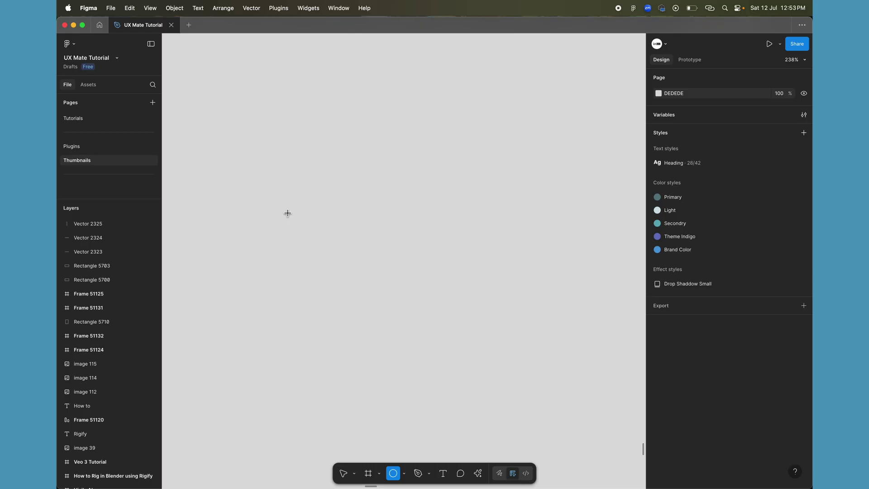
Draw a circle about 95 × 95 px on the empty canvas and fill it with grey 747474
drag(320, 179, 416, 274)
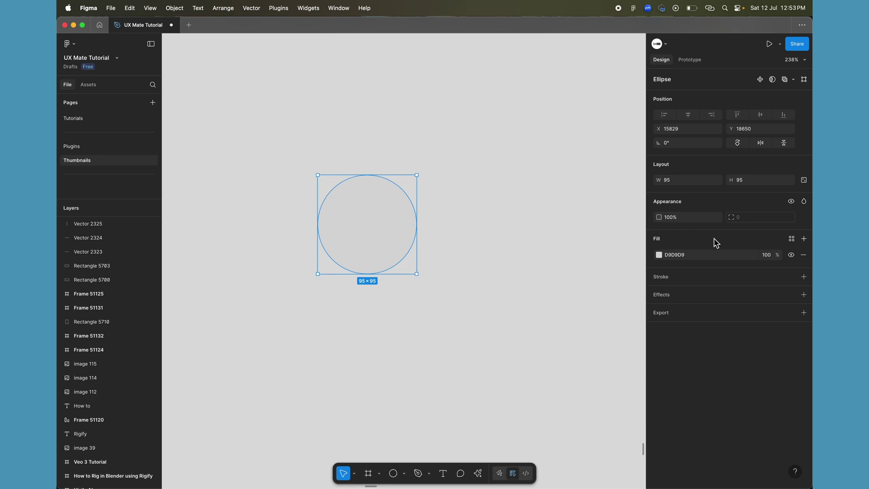
click(660, 255)
drag(633, 290, 544, 343)
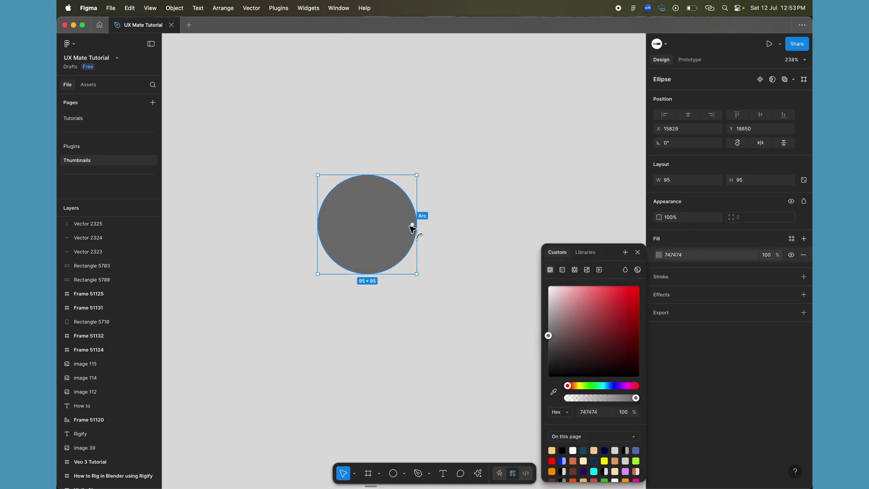
drag(412, 225, 369, 216)
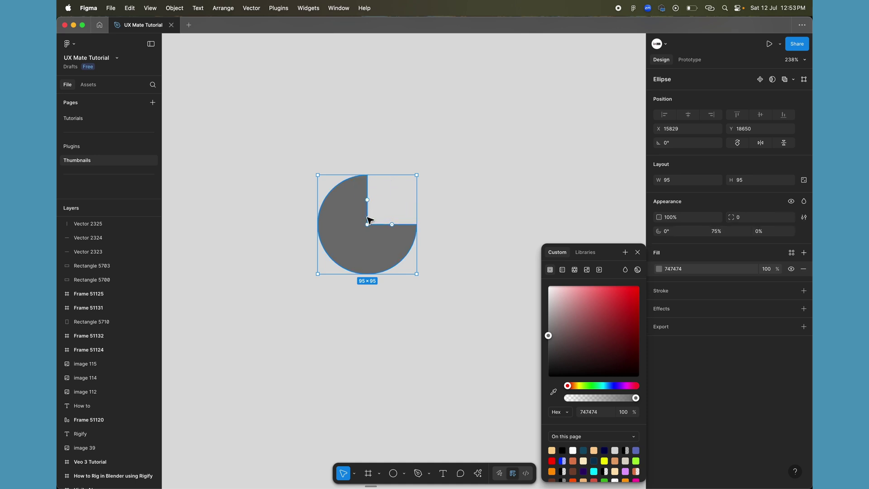
key(ctrl+z)
click(453, 227)
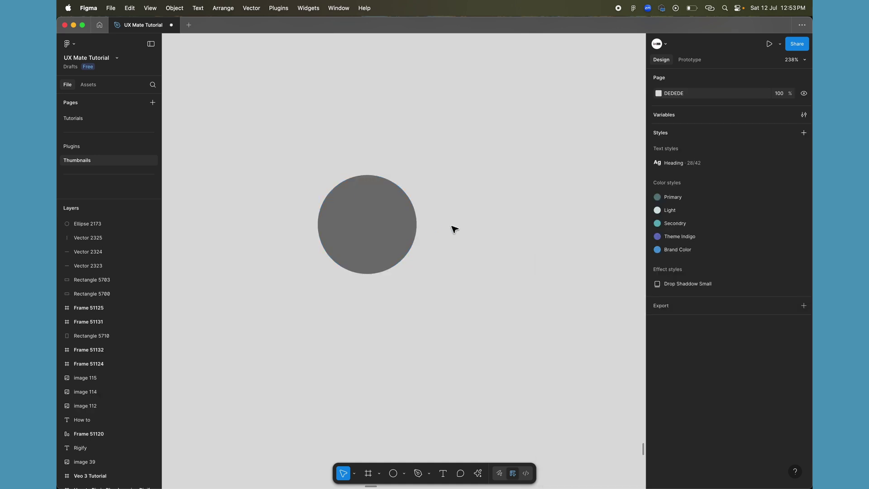
Turn the grey circle into a full ring by opening its arc, setting the ratio to about 71% and closing the sweep to 100%
click(393, 237)
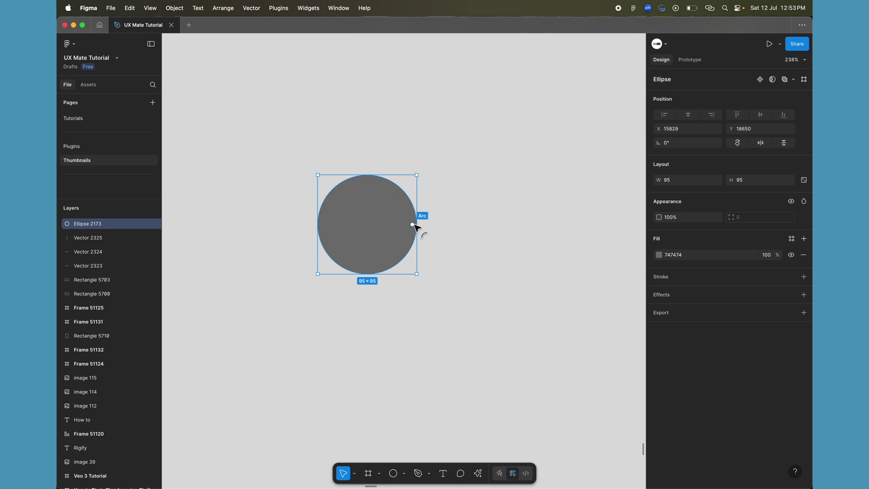
drag(414, 225, 385, 253)
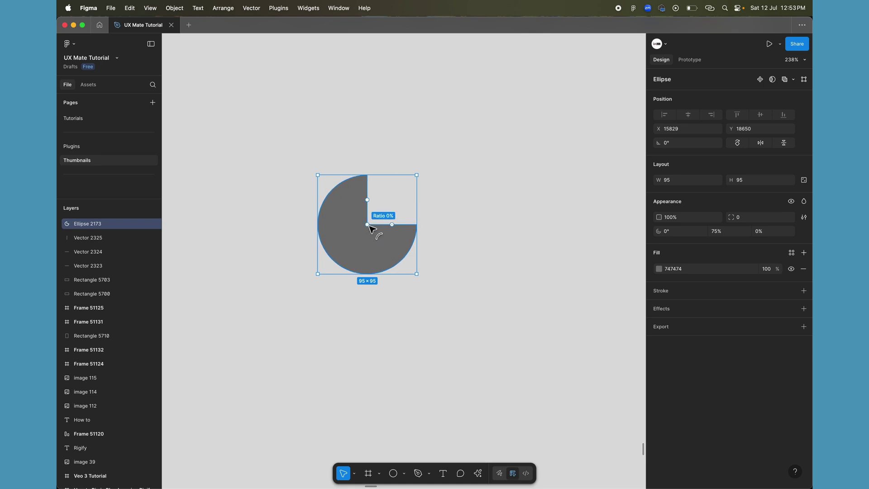
drag(369, 225, 345, 252)
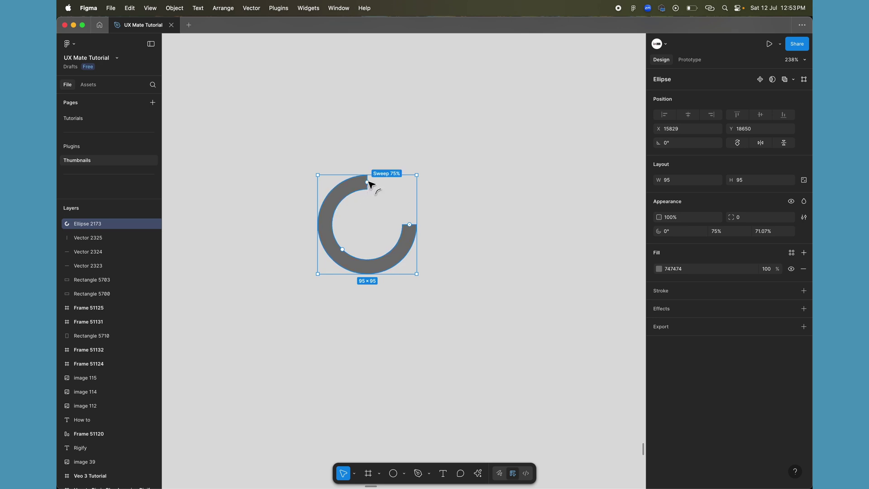
drag(368, 182, 412, 227)
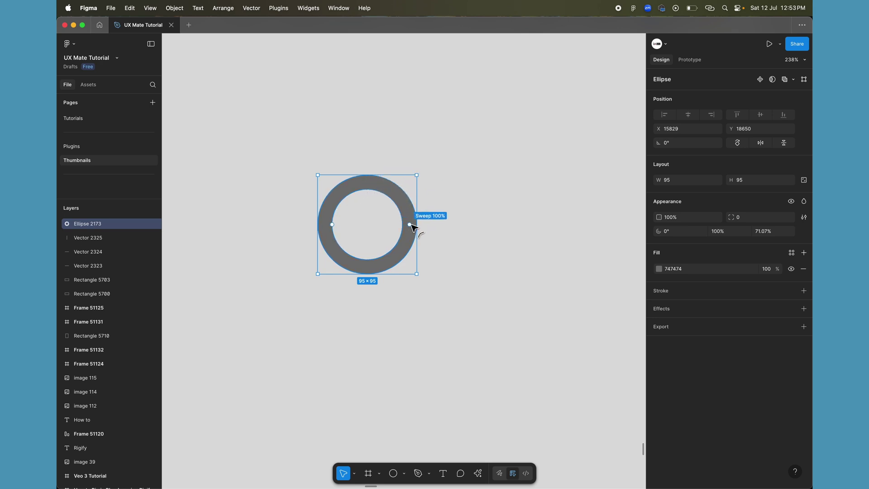
click(459, 213)
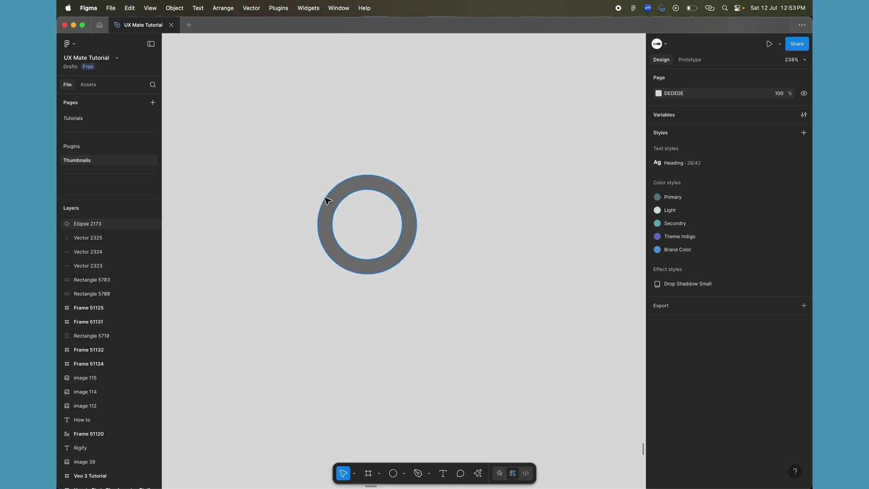
Rename the grey ellipse's layer to "Ring"
click(390, 188)
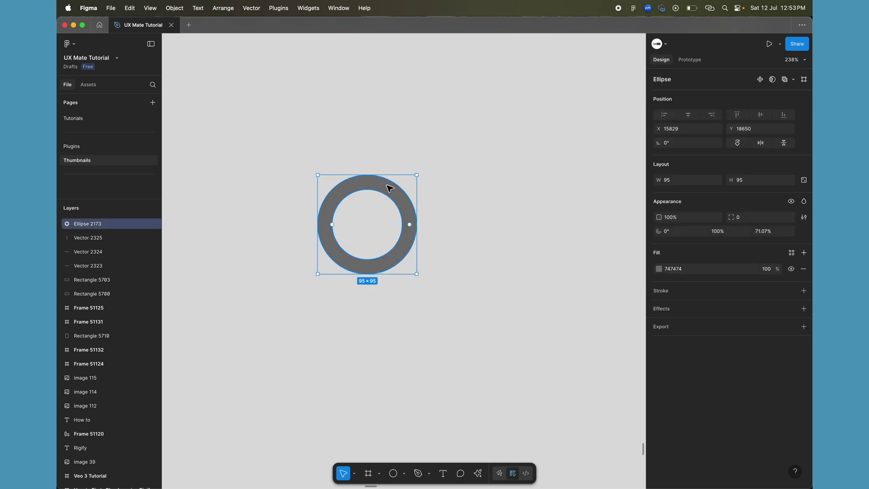
double_click(90, 227)
text(R)
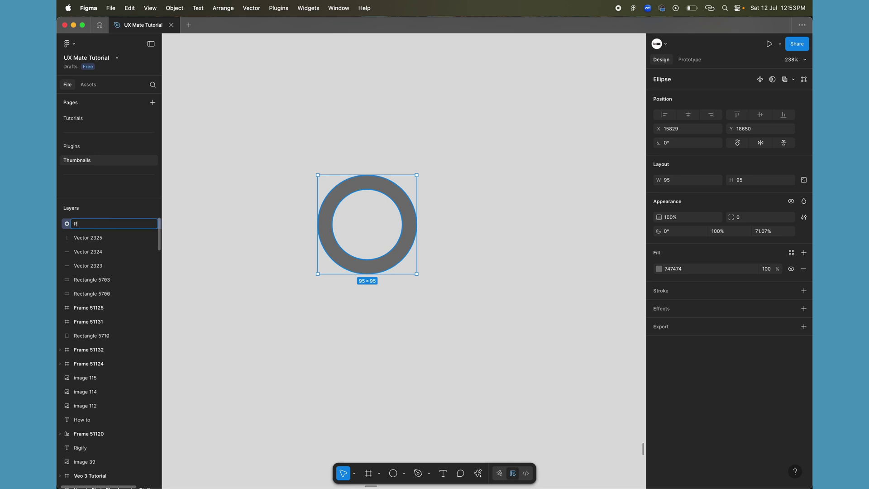
text(ing)
key(Return)
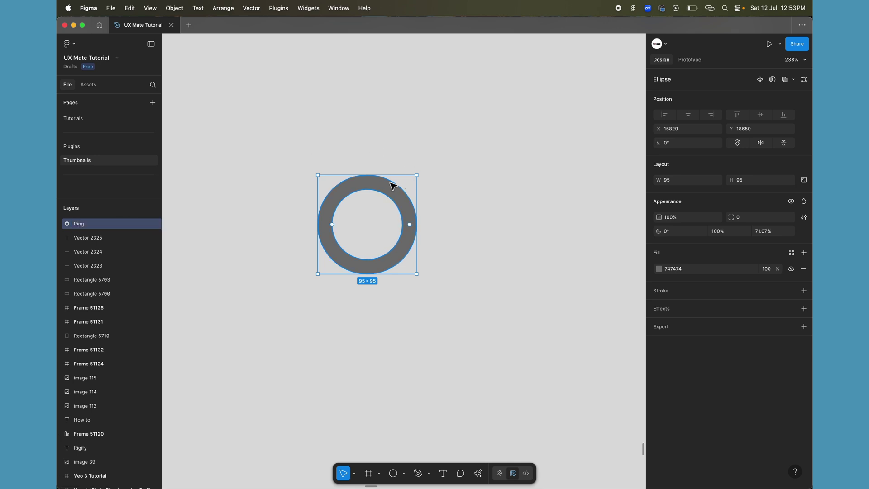
Place a duplicate of the grey ring beside it at the same height, about 145 px to the right
drag(381, 184, 526, 189)
click(457, 315)
scroll(499, 274, right, 3)
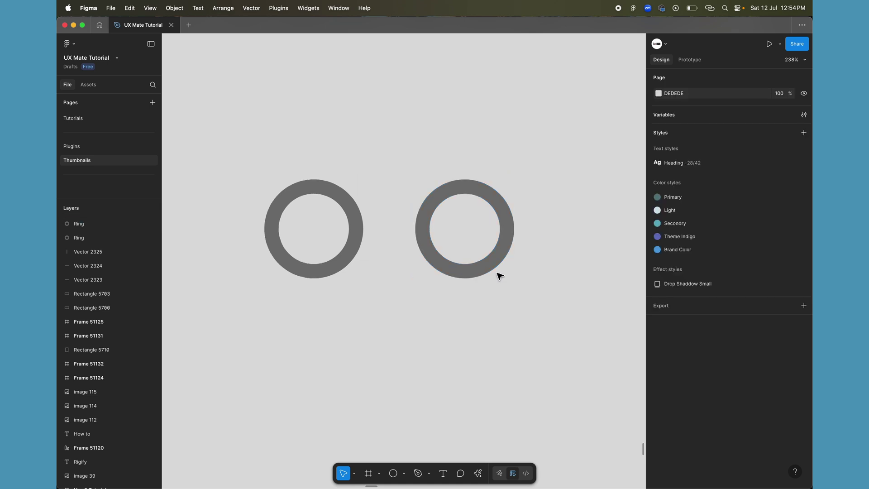
Change the duplicated ring's fill color to blue 3042B5
click(459, 195)
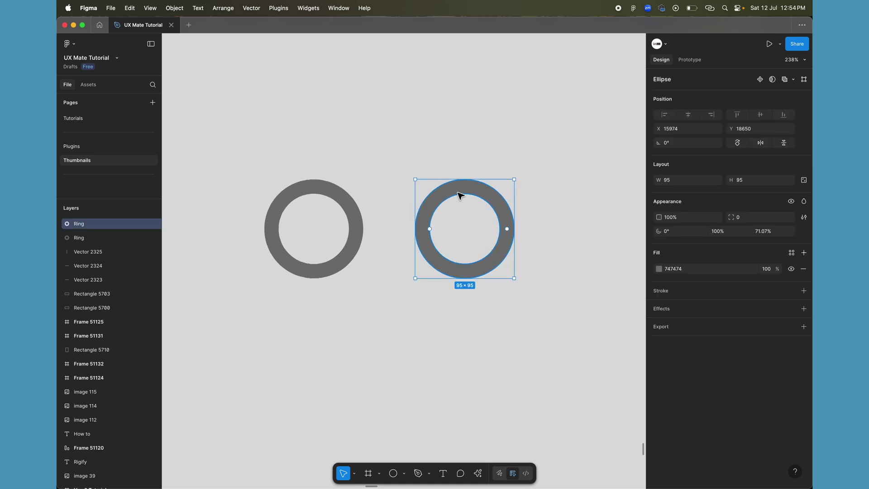
click(659, 269)
click(612, 385)
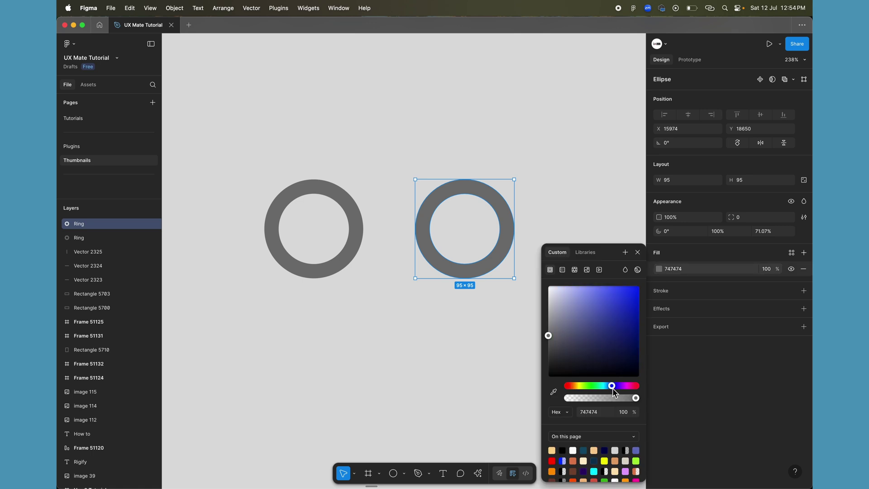
drag(609, 341, 615, 312)
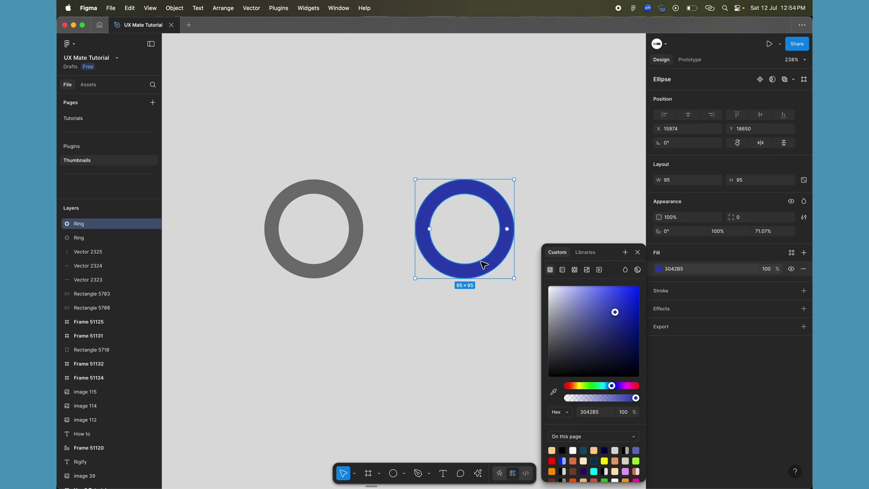
click(499, 291)
click(498, 263)
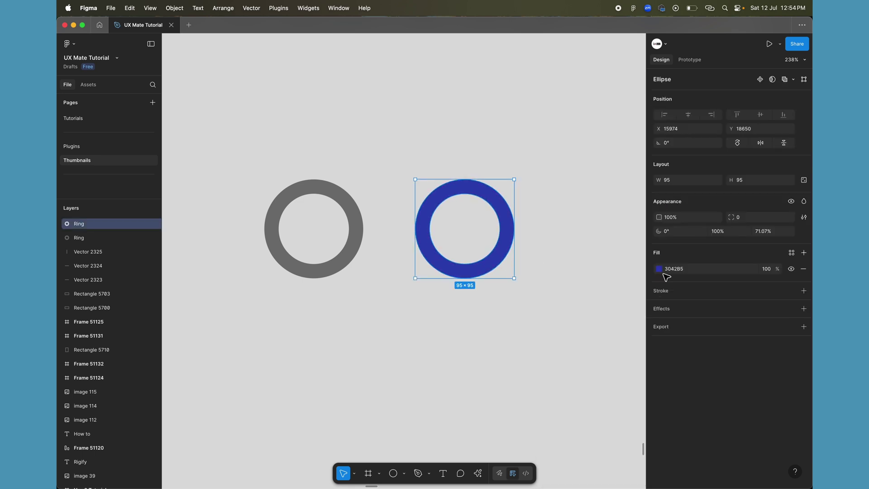
click(538, 321)
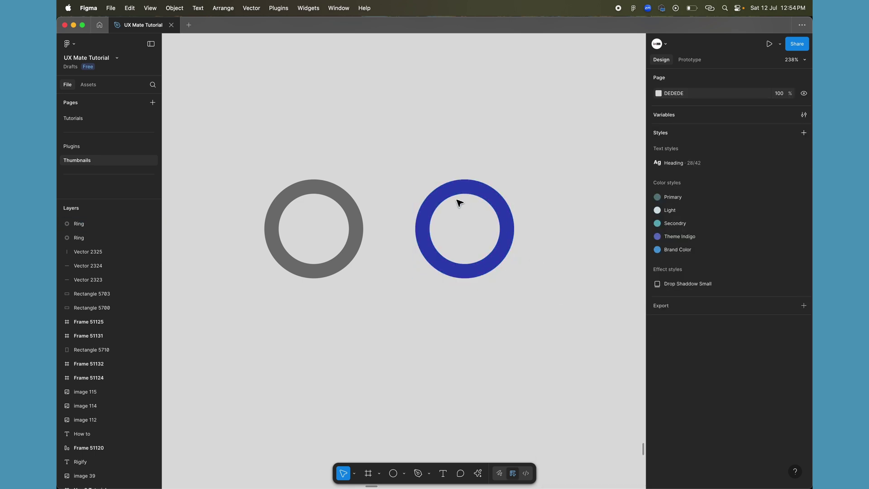
Rename the blue ring's layer to "Animation"
double_click(79, 224)
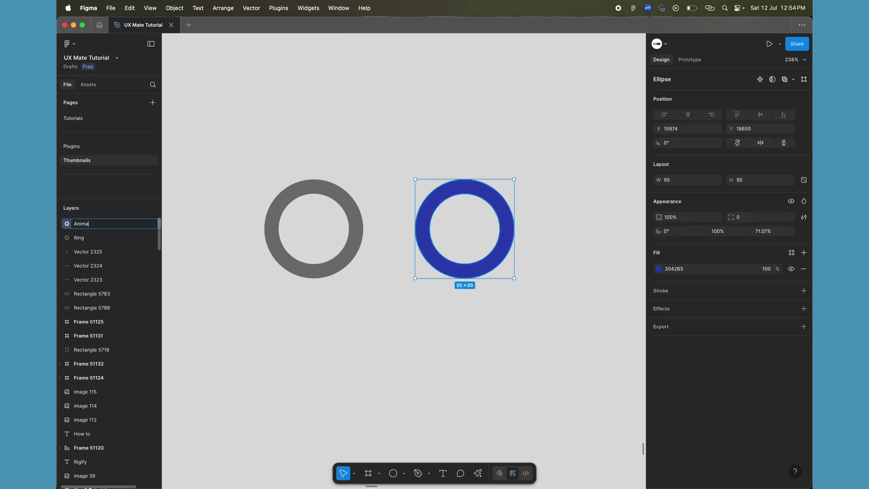
text(Animation)
key(Return)
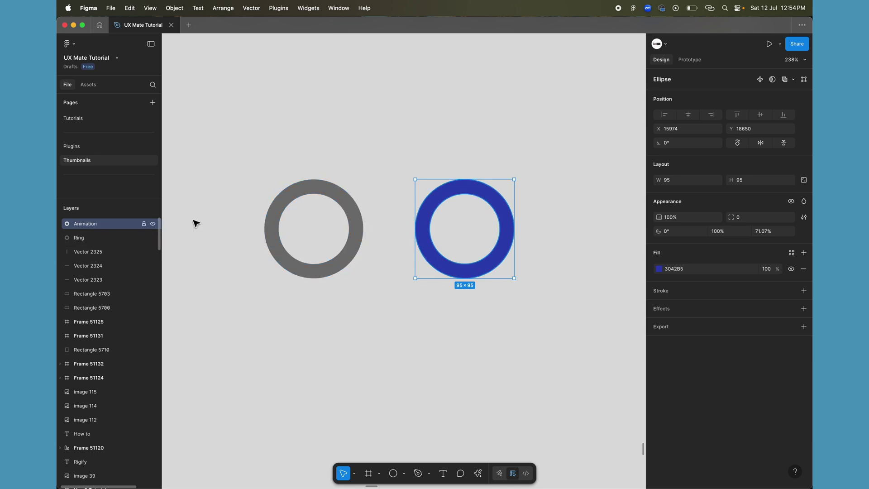
click(446, 322)
Reduce the blue ring's arc sweep to -25%, leaving only the upper-right quarter arc
click(467, 191)
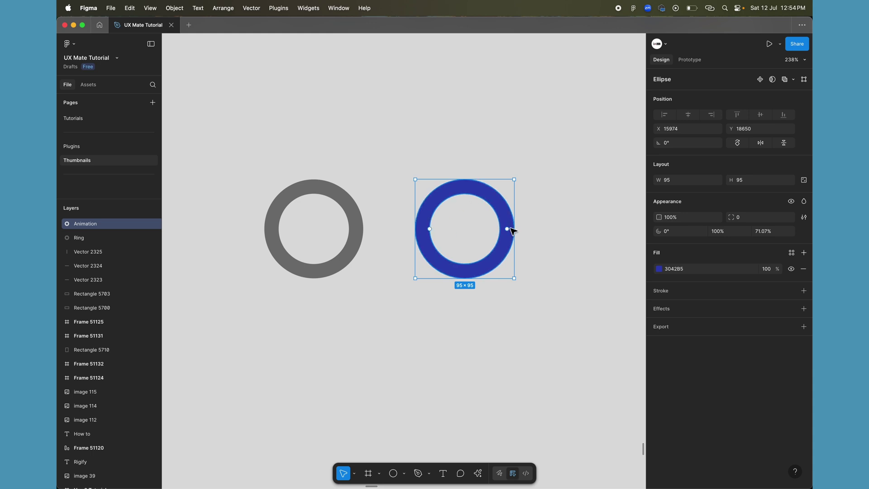
drag(511, 228, 471, 187)
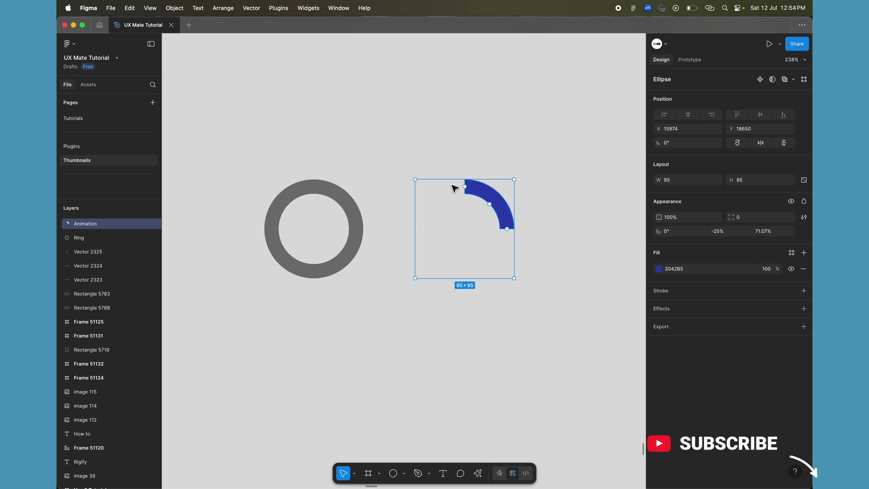
click(479, 319)
key(ctrl+z)
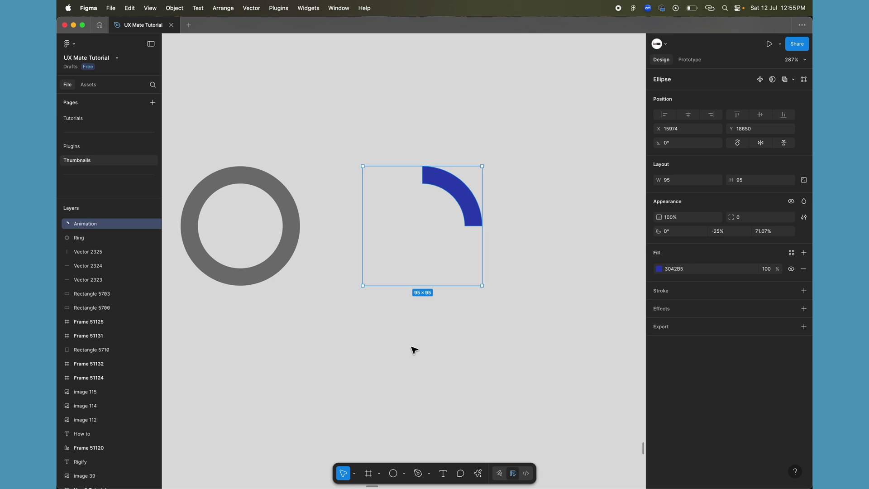
Duplicate the blue quarter arc about 142 px straight below and rotate the copy to -90°
scroll(415, 350, down, 2)
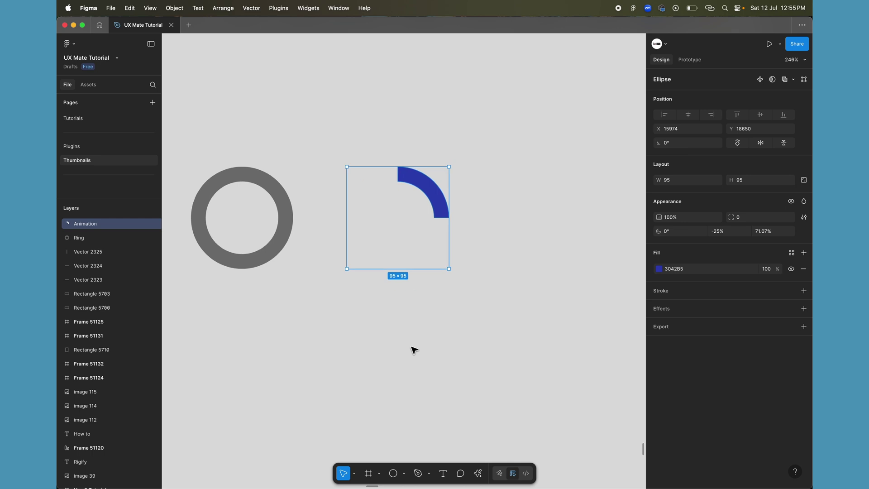
scroll(412, 353, down, 1)
drag(432, 167, 427, 307)
scroll(428, 308, down, 4)
drag(468, 180, 481, 292)
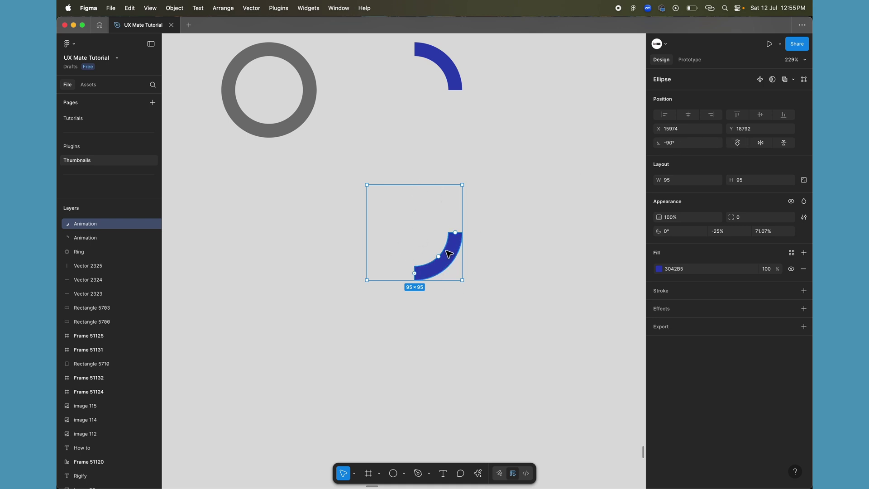
Duplicate the -90° arc about 137 px straight below and rotate the new copy to 180°
drag(448, 252, 444, 388)
scroll(475, 227, down, 4)
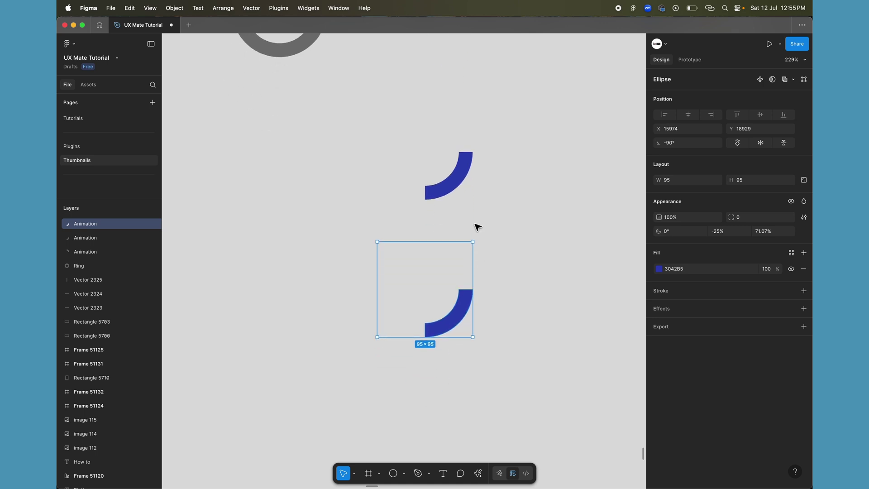
drag(477, 240, 460, 332)
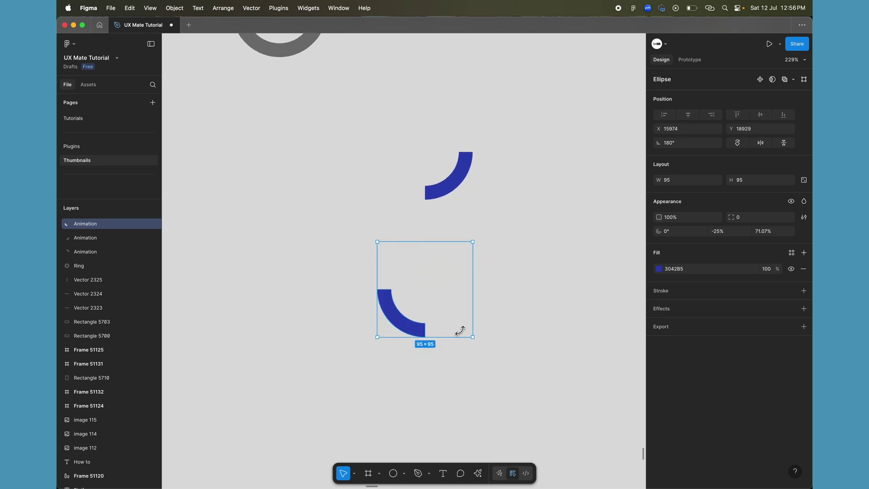
Duplicate the 180° arc about 142 px below and rotate this fourth arc to 90°
scroll(428, 300, down, 2)
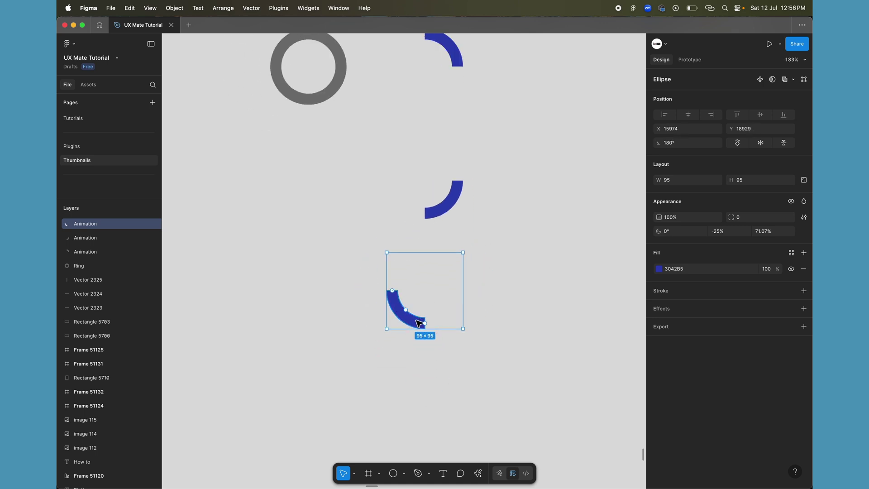
scroll(405, 286, down, 2)
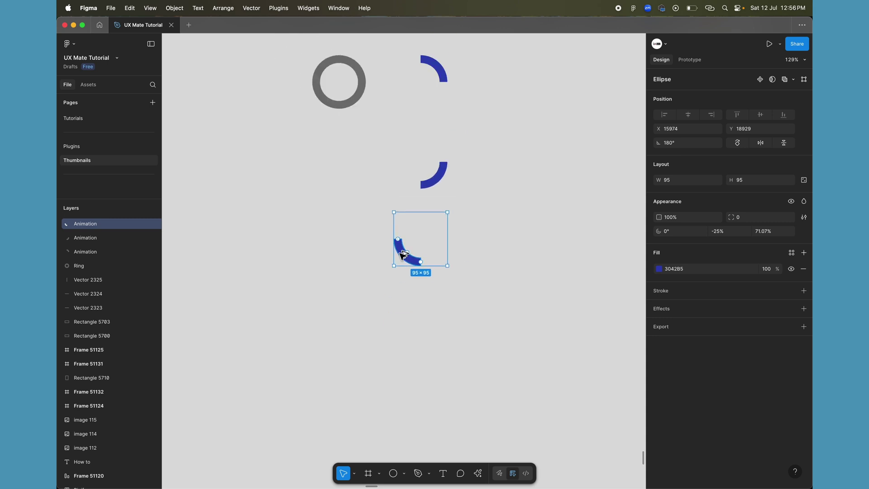
key(super+d)
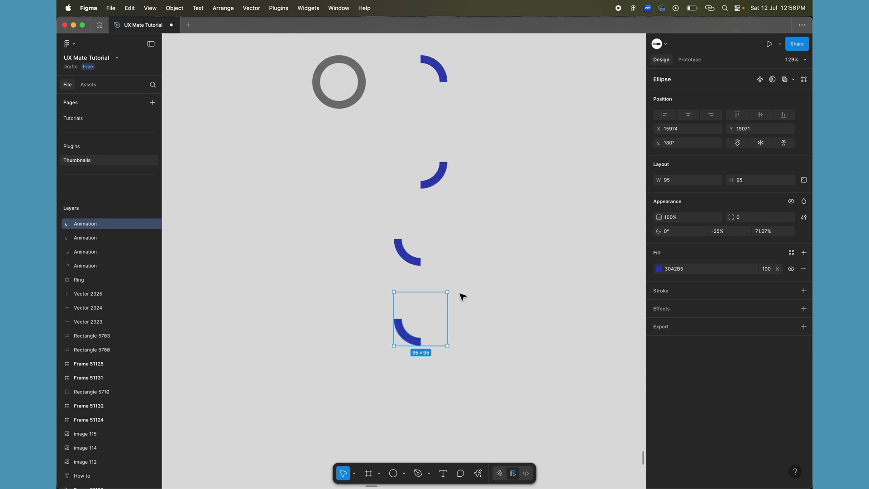
drag(452, 289, 458, 359)
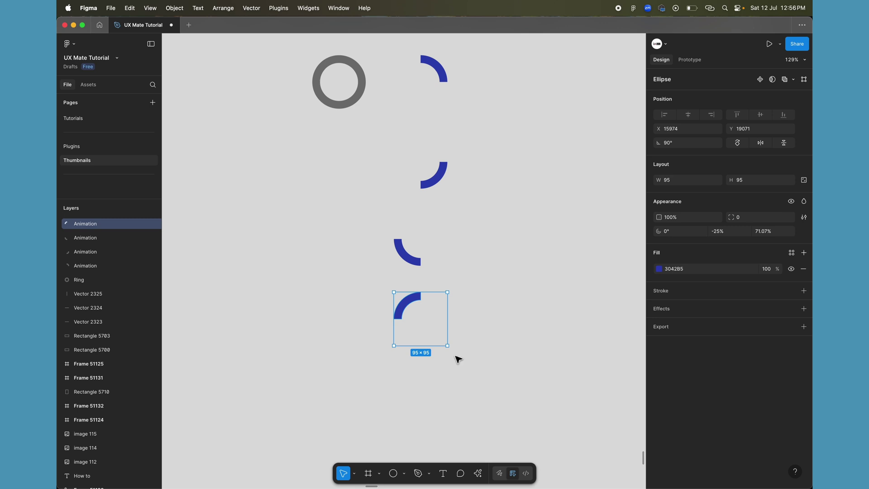
mouse_move(406, 342)
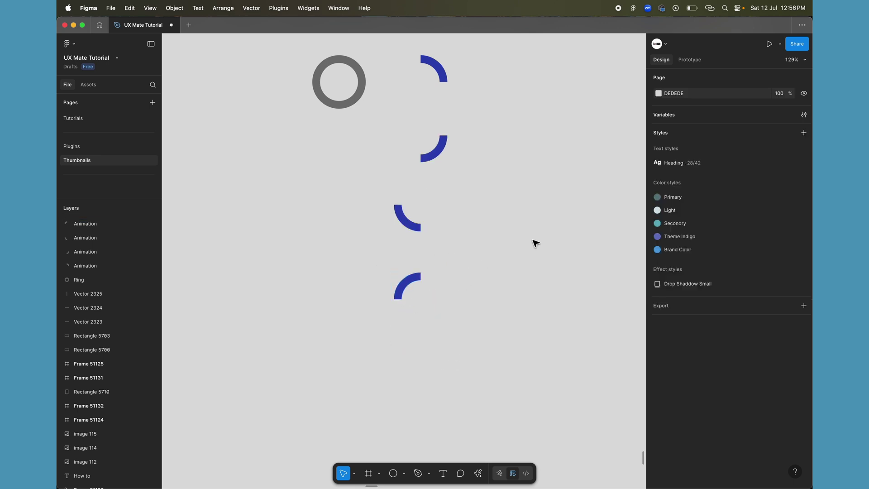
Inspect each of the four blue arcs in turn to check its rotation
click(437, 64)
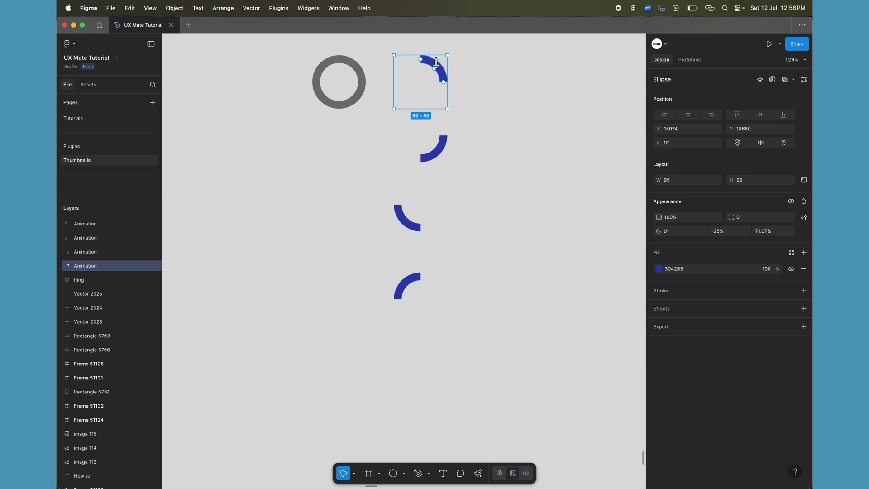
click(443, 144)
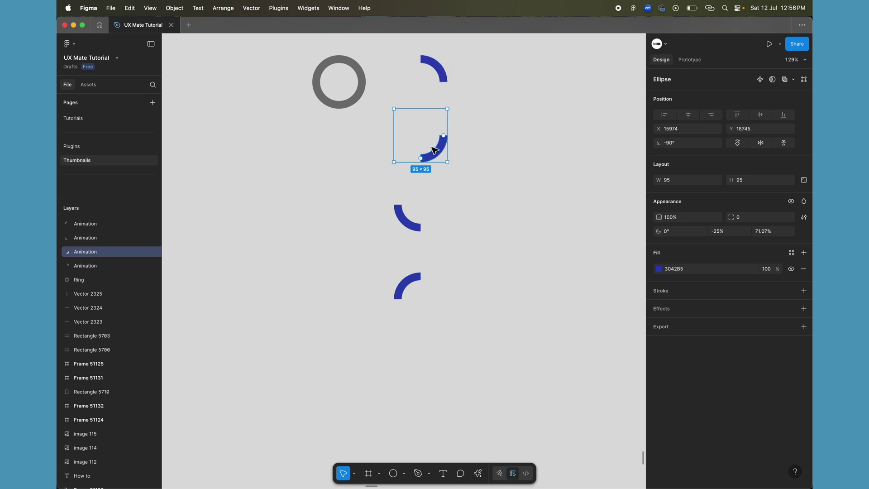
click(408, 223)
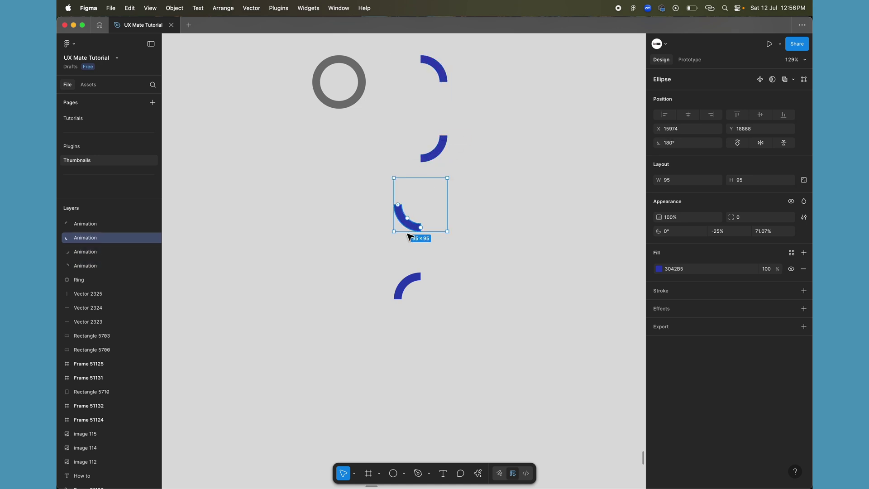
click(404, 282)
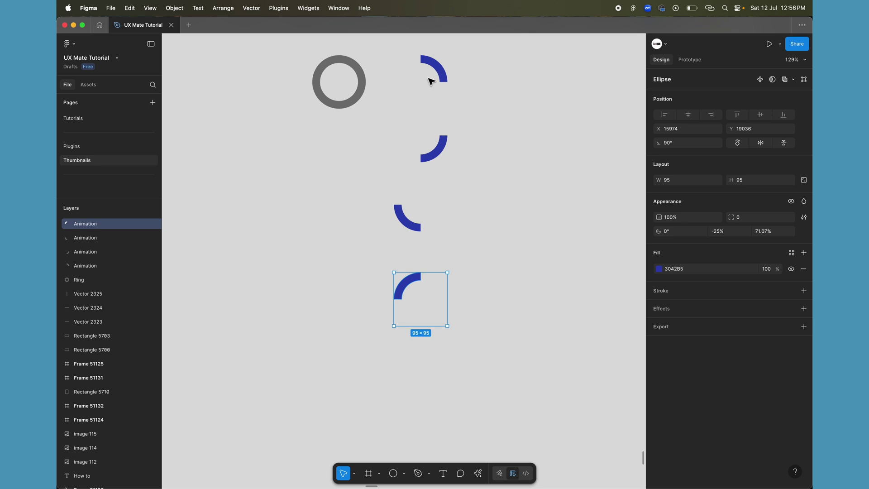
Wrap the top arc and the -90° arc each in its own frame
click(444, 75)
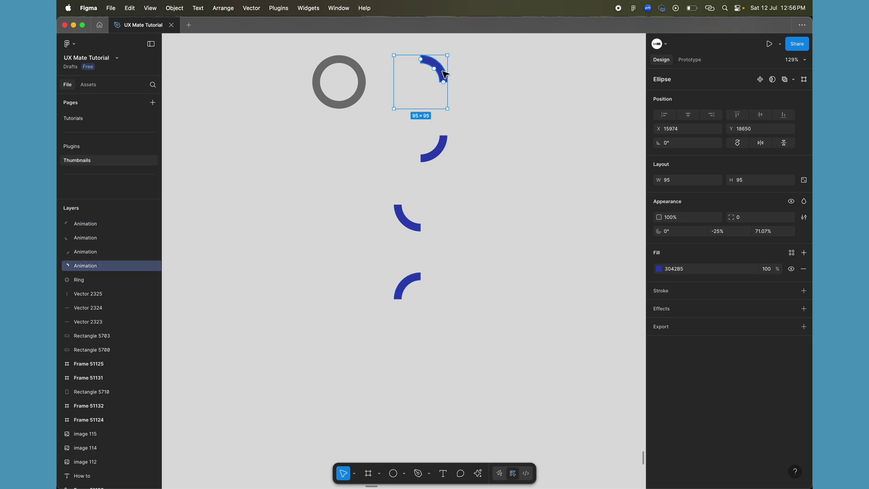
right_click(444, 74)
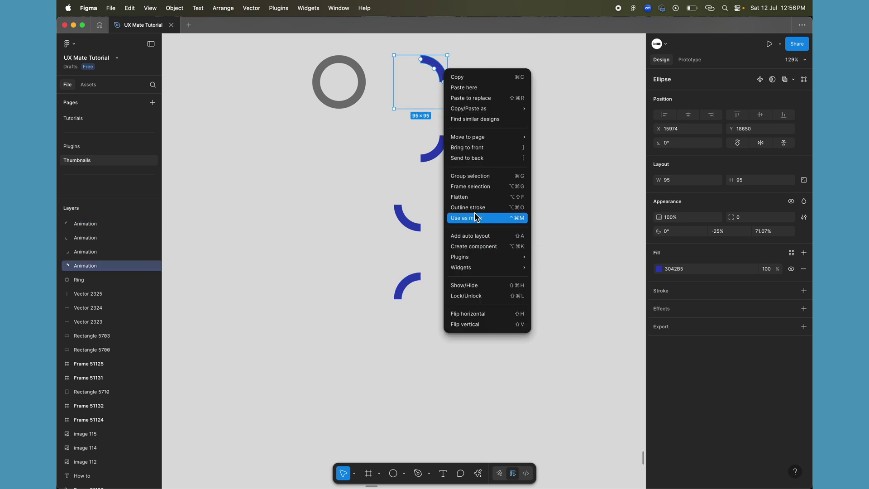
click(480, 188)
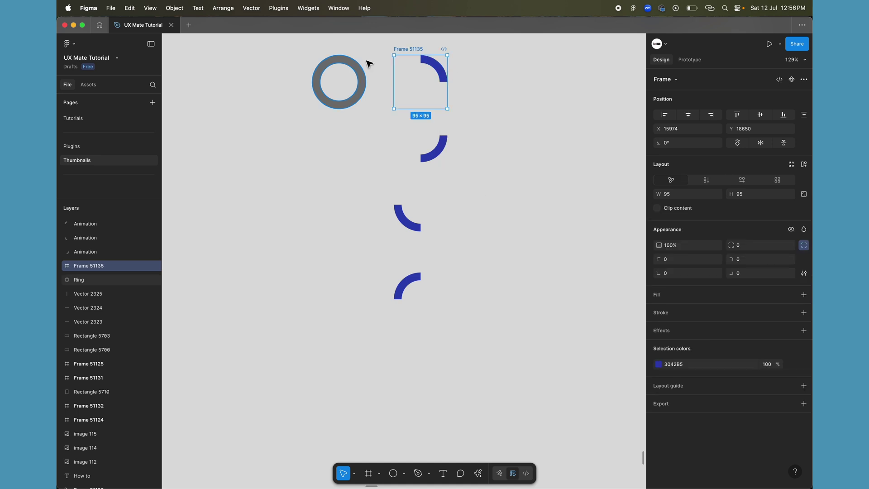
click(443, 147)
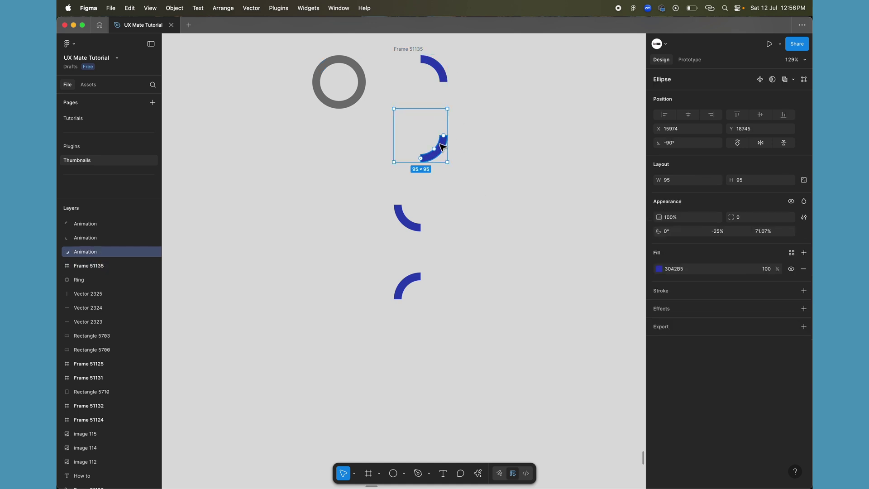
right_click(443, 147)
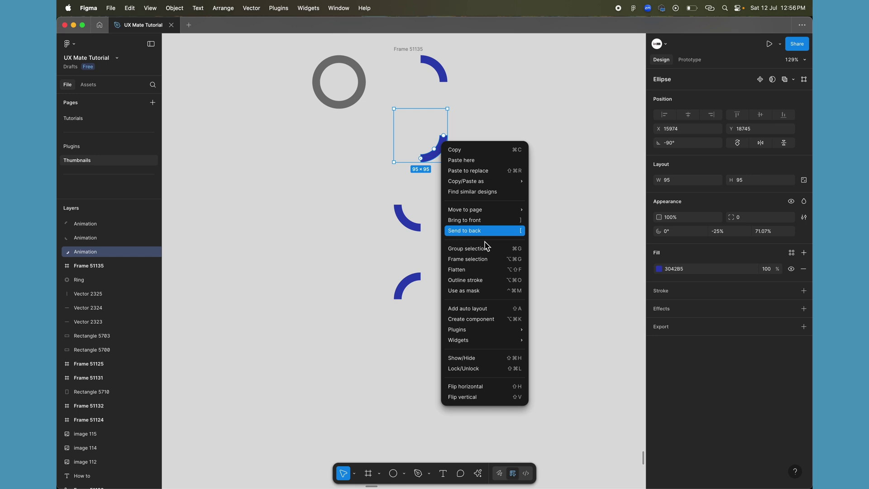
click(478, 260)
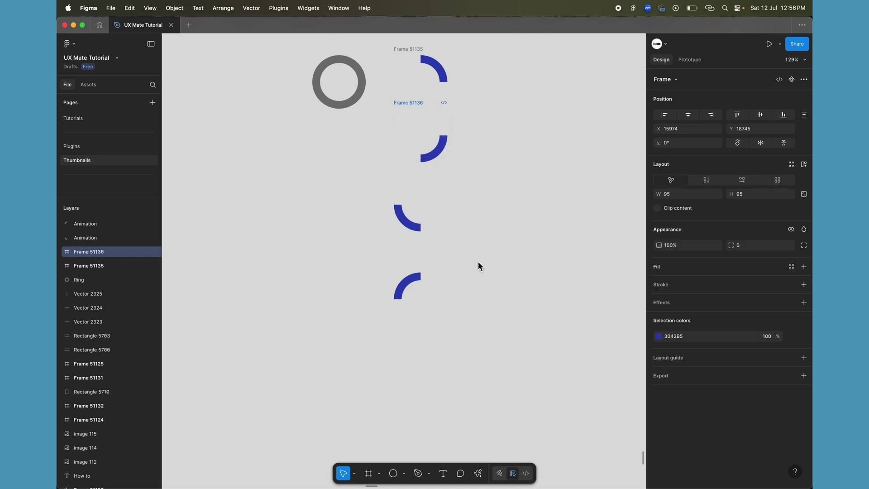
Wrap the 180° arc and the 90° arc each in its own frame
click(409, 224)
right_click(409, 224)
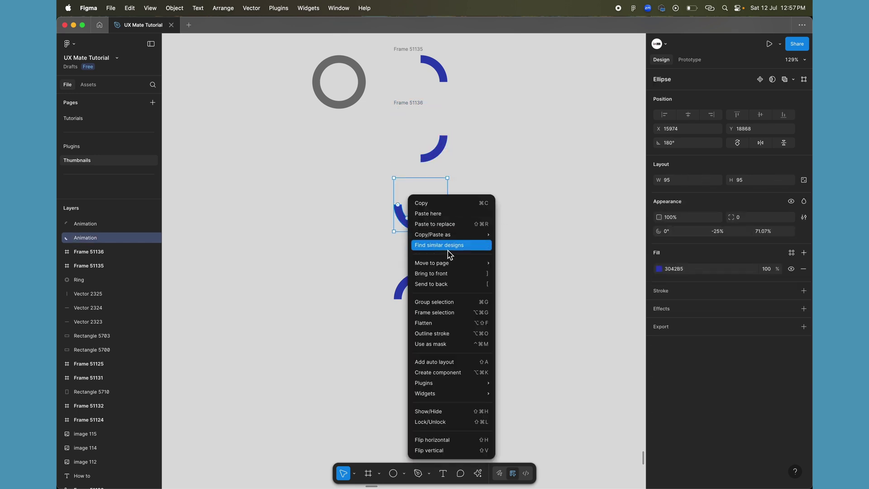
mouse_move(451, 240)
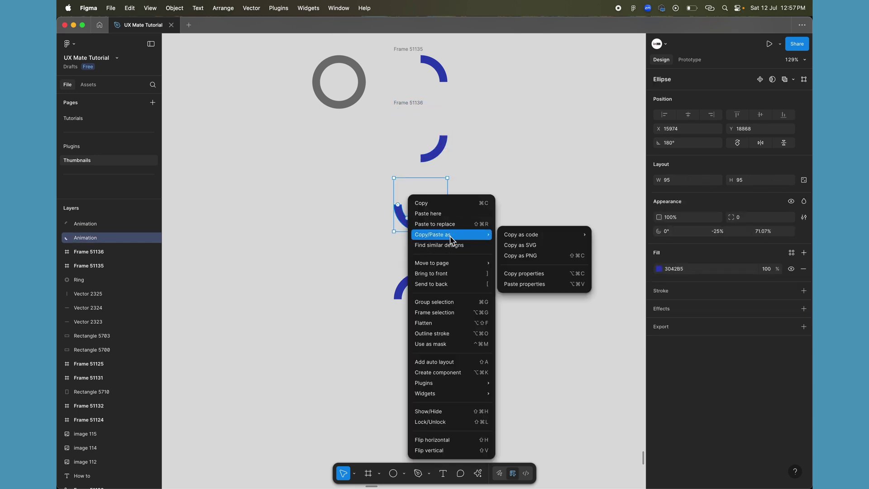
click(446, 317)
click(448, 319)
key(super+alt+g)
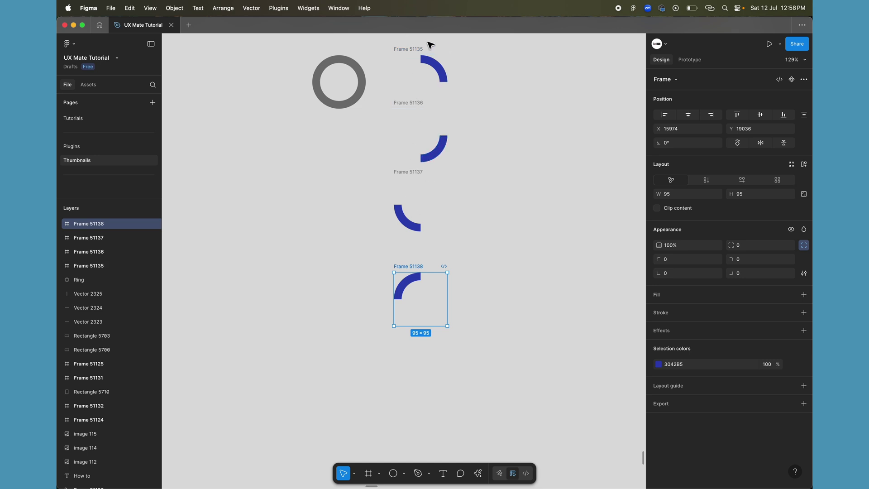
Rename the top arc's frame "Loading Animation / 1", copying the base name "Loading Animation" for reuse
click(410, 50)
double_click(406, 49)
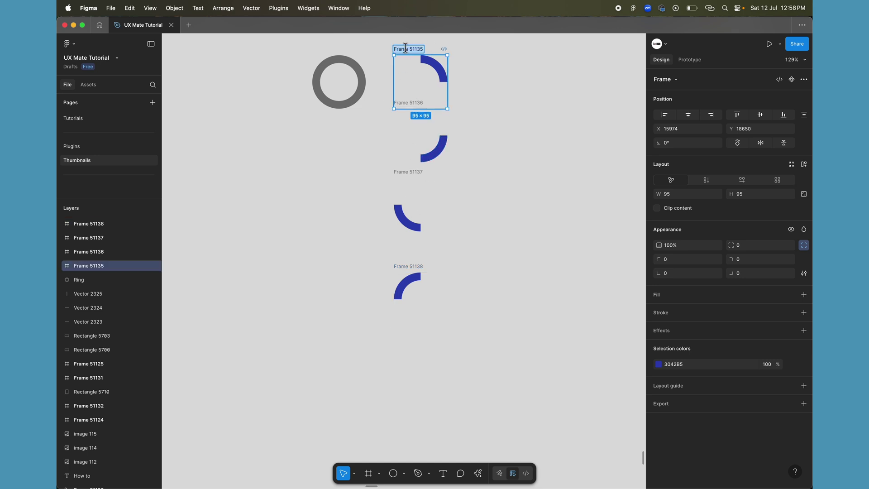
text(ad)
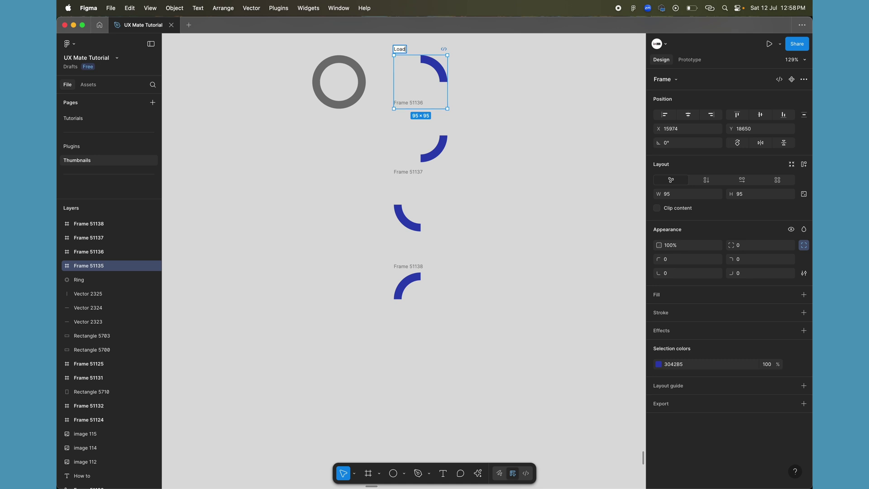
text(ing Animation)
key(super+a)
key(super+c)
key(Right)
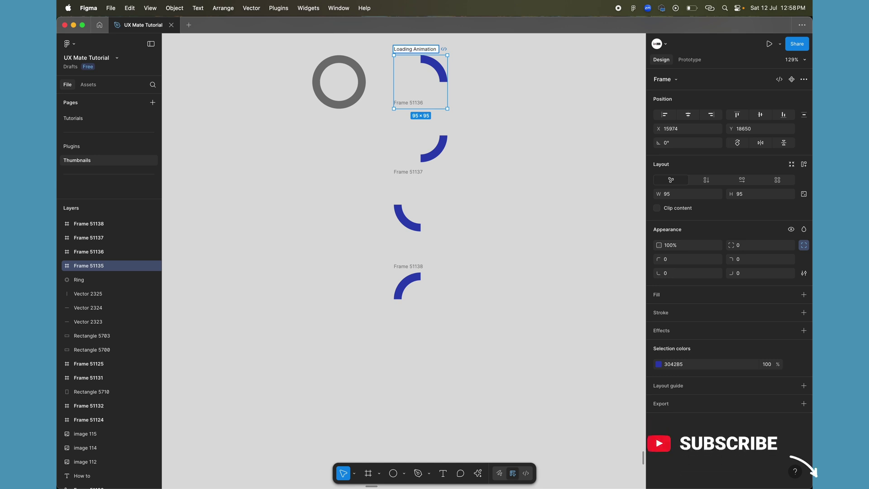
text(/ 1)
key(Return)
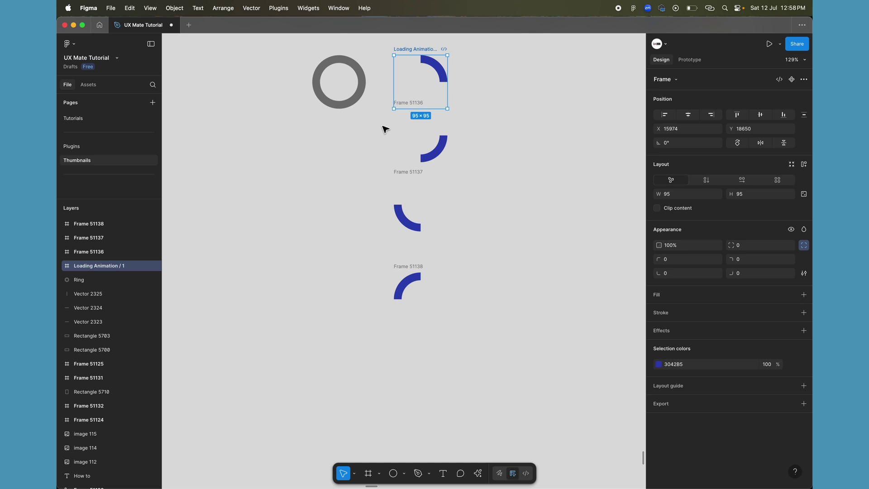
Move the second arc's frame about 144 px to the right and rename it "Loading Animation / 2"
drag(412, 106, 493, 108)
double_click(489, 103)
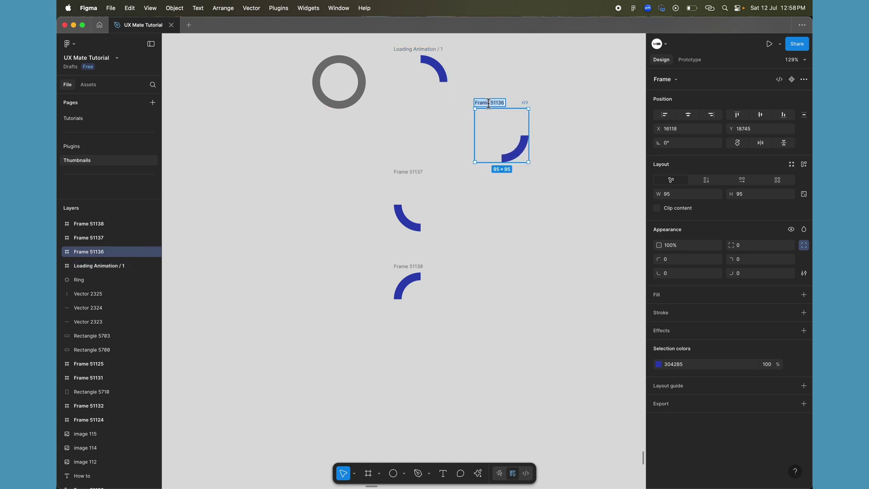
key(super+v)
key(Return)
Rename the 180° arc's frame "Loading Animation / 3", reusing the copied base name
click(413, 173)
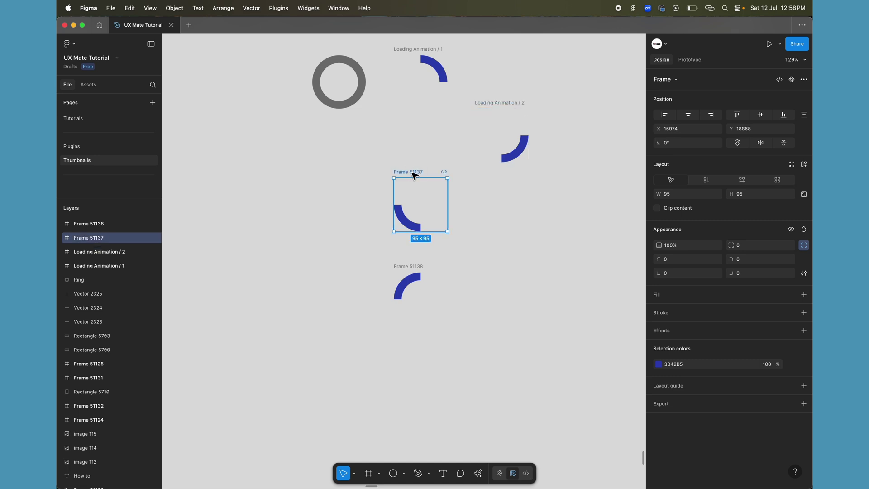
double_click(413, 172)
key(super+v)
text(/ 3)
key(Return)
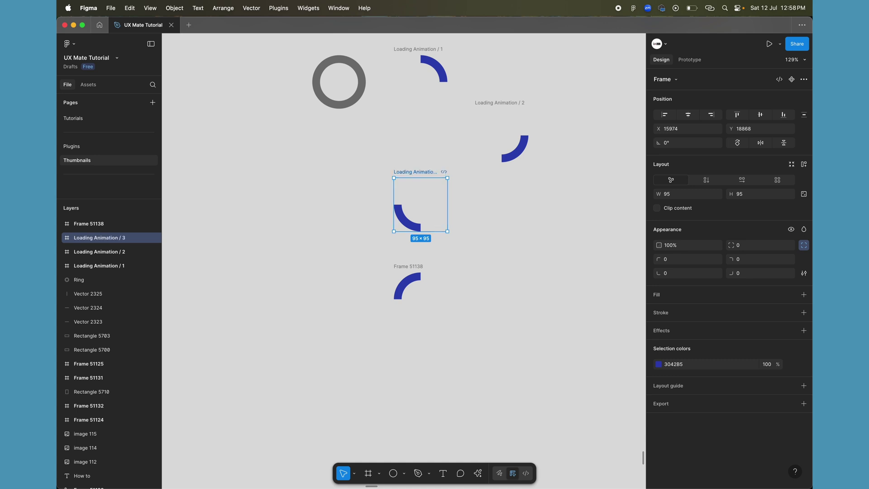
Rename the lowest arc's frame "Loading Animation / 4", reusing the copied base name
click(402, 267)
double_click(401, 267)
key(super+v)
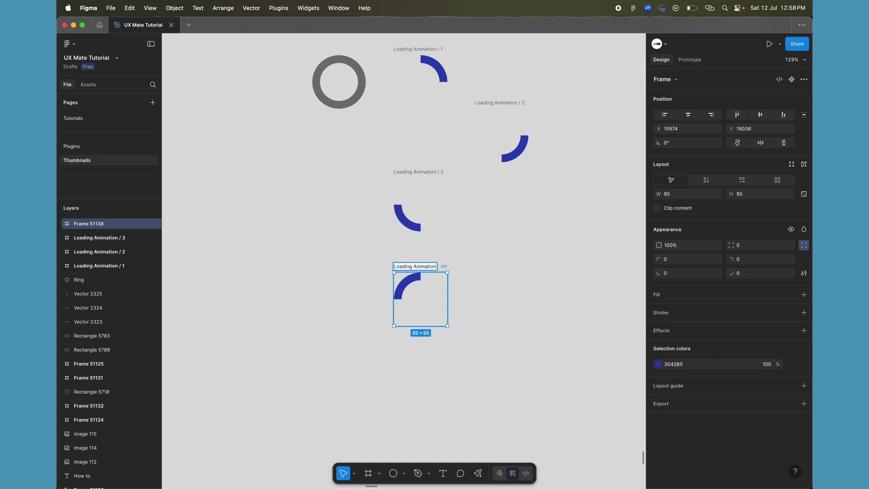
text(/ 4)
key(Return)
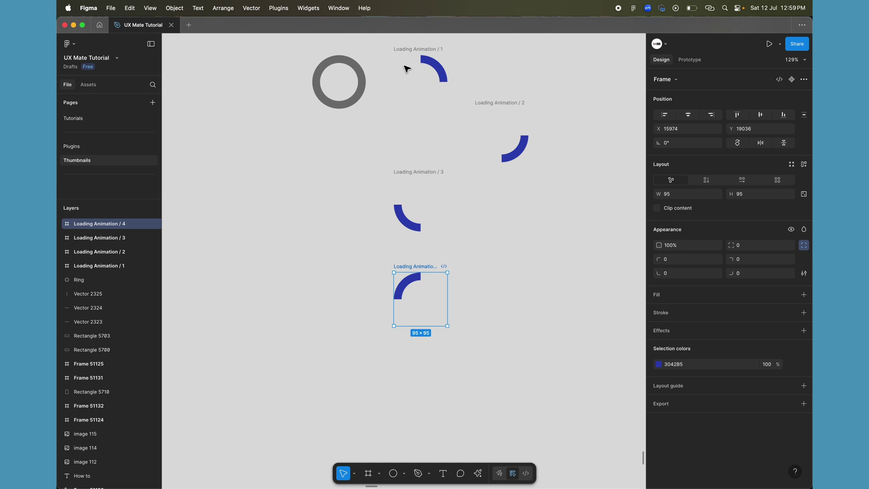
Line up the four Loading Animation frames in one vertical column, shifting frames 3 and 4 down for clearer spacing
click(431, 69)
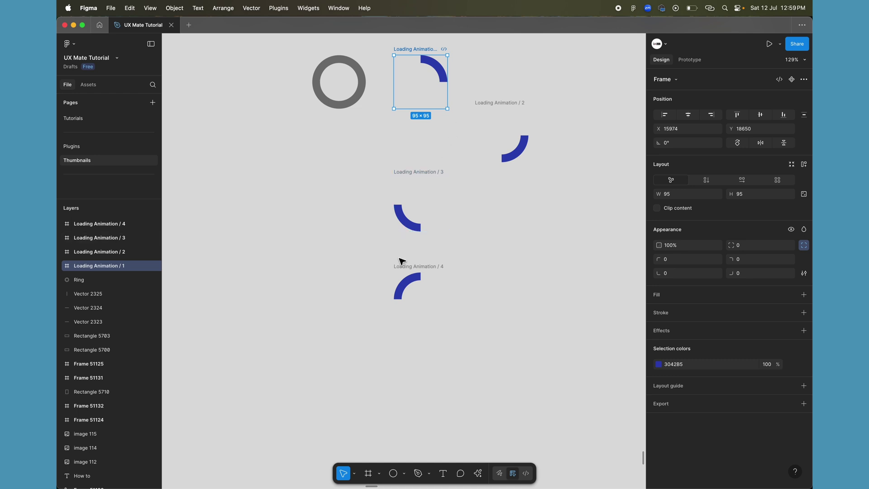
drag(401, 267, 402, 290)
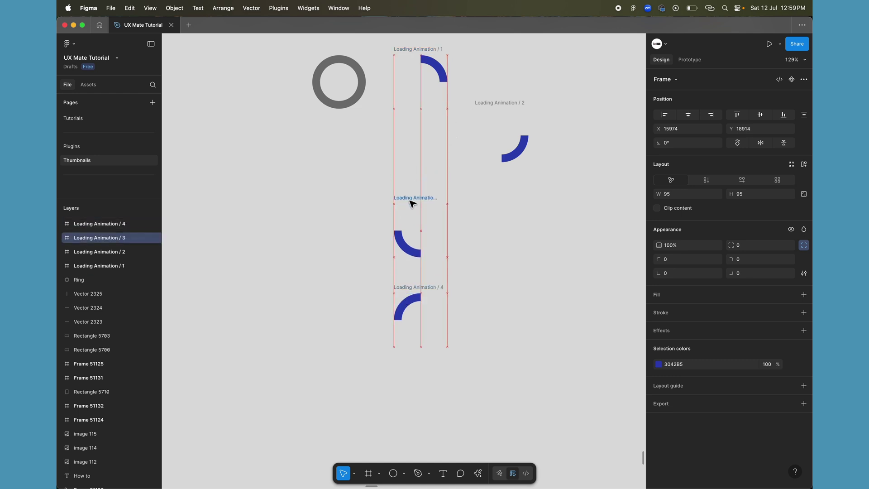
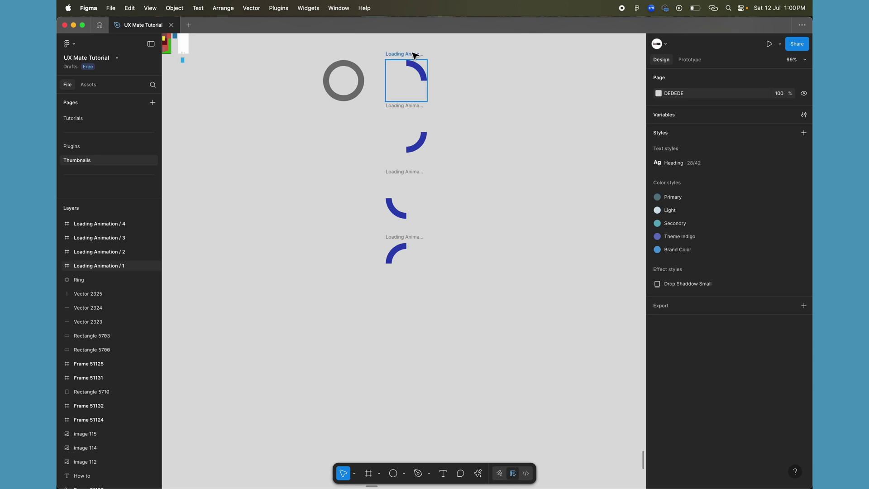
click(115, 267)
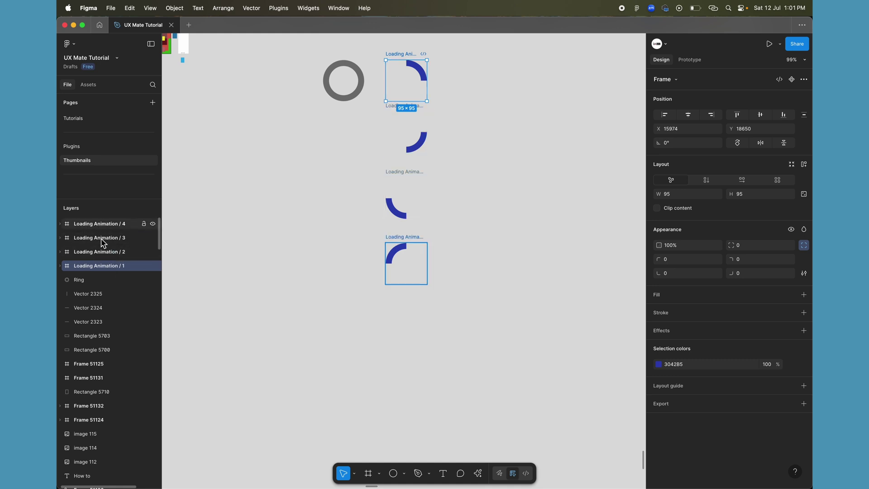
click(379, 56)
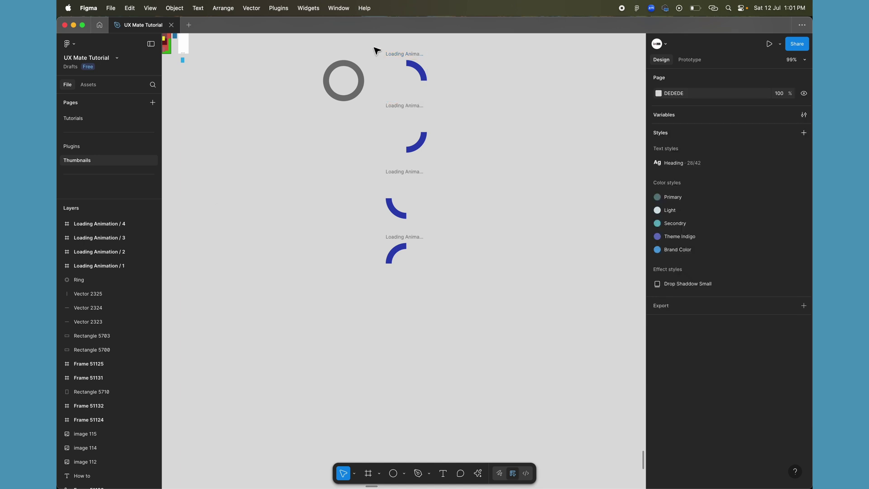
Combine all four Loading Animation frames into a component set
drag(370, 44, 461, 315)
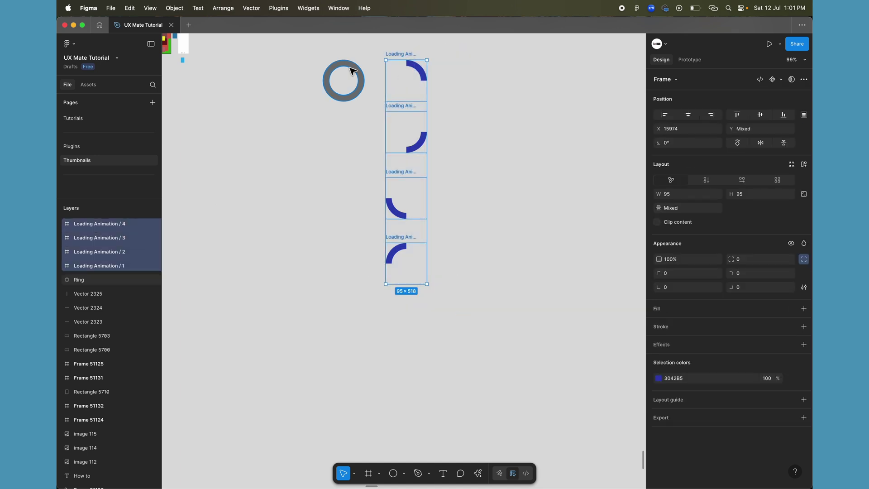
scroll(369, 116, up, 3)
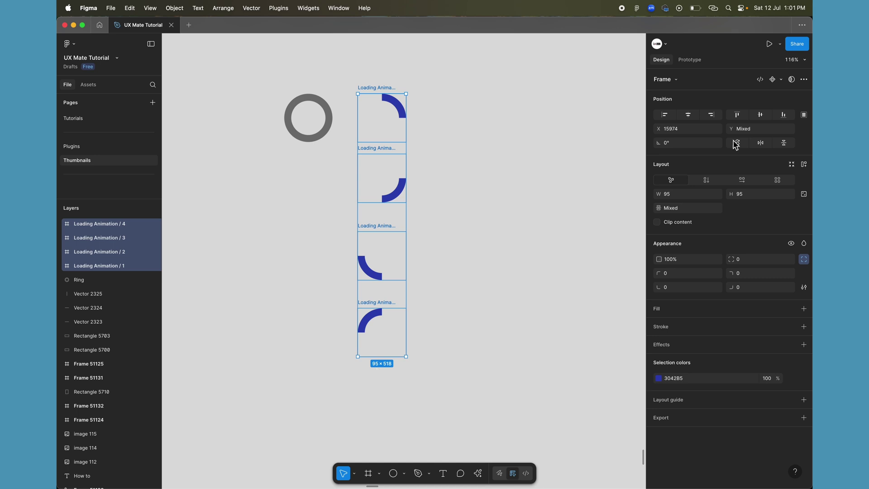
click(782, 79)
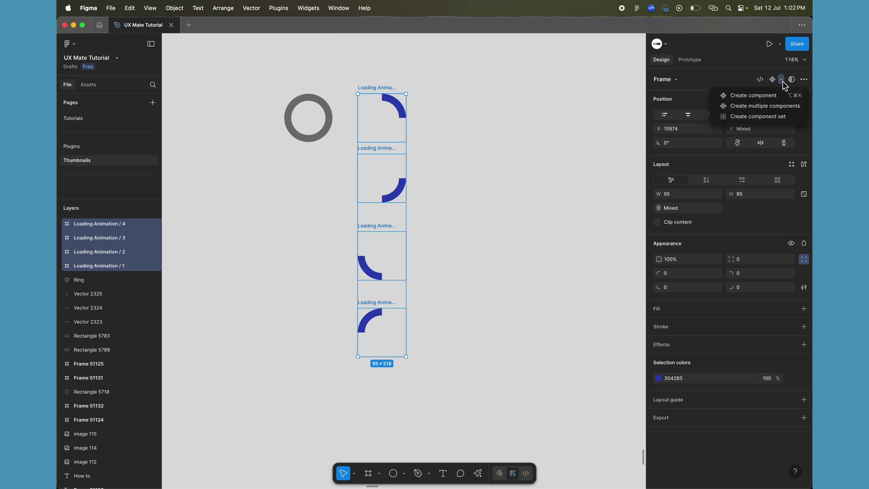
click(755, 117)
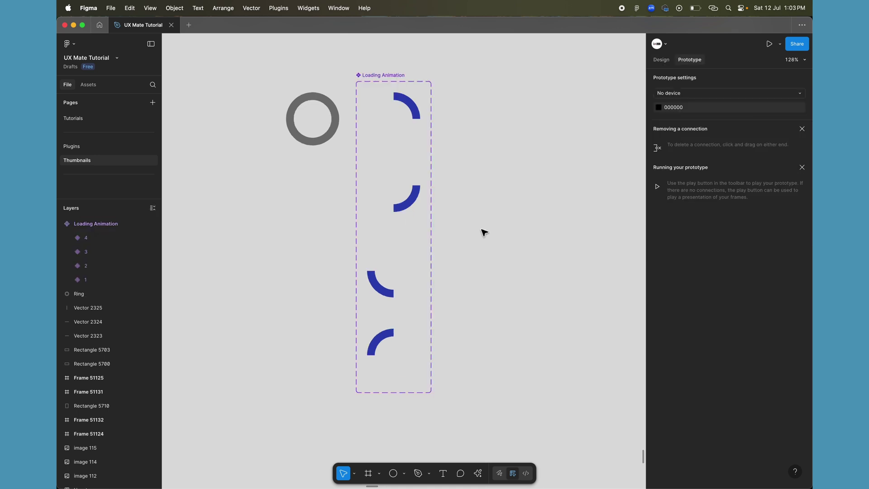
Review the Loading Animation set's design properties and the Property 1 values of its first two variants
click(371, 75)
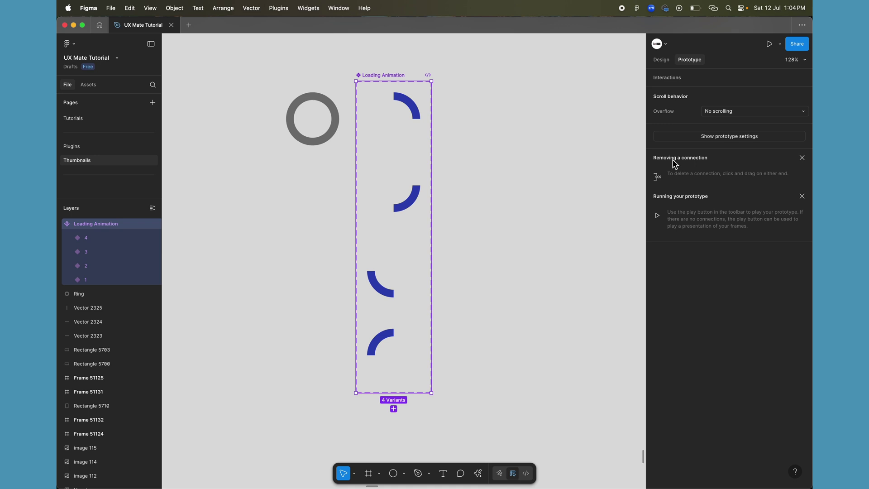
click(662, 60)
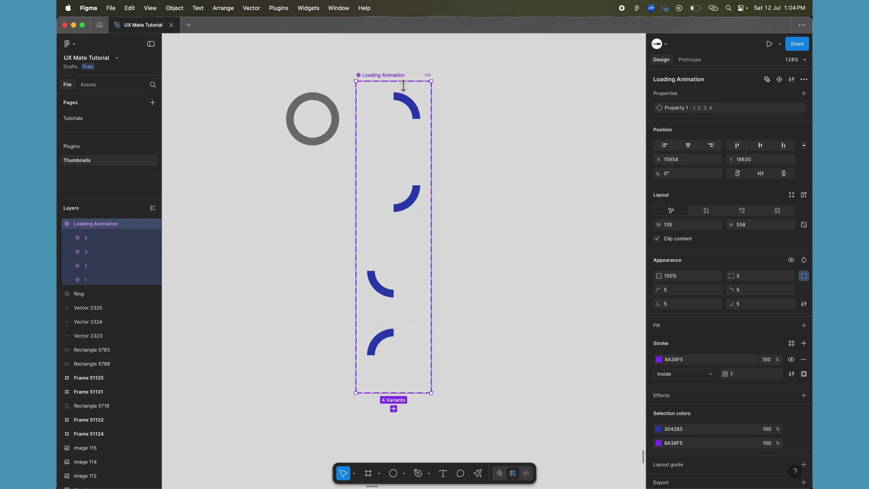
click(402, 109)
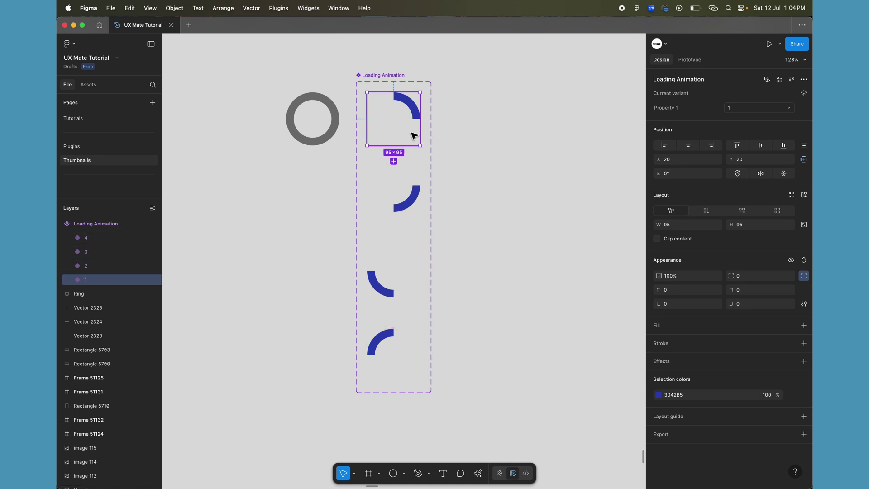
click(414, 208)
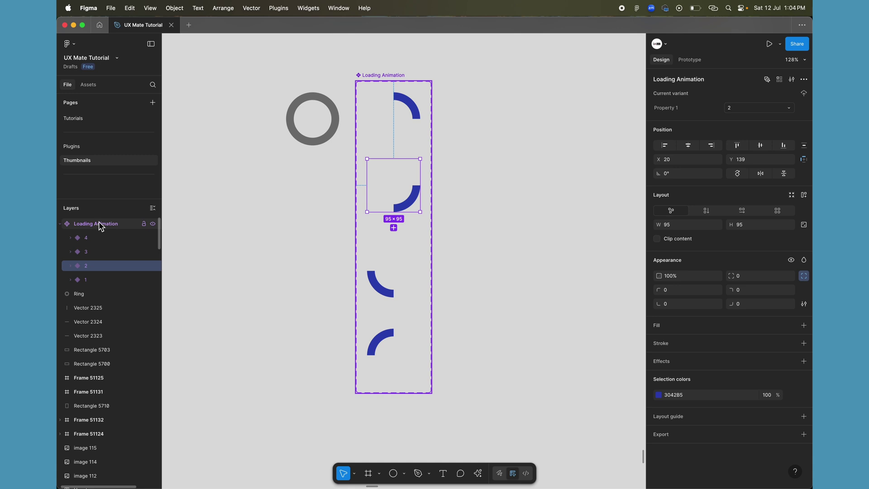
Connect Loading Animation variant 1 to variant 2 with an After delay trigger of 1 ms
click(397, 117)
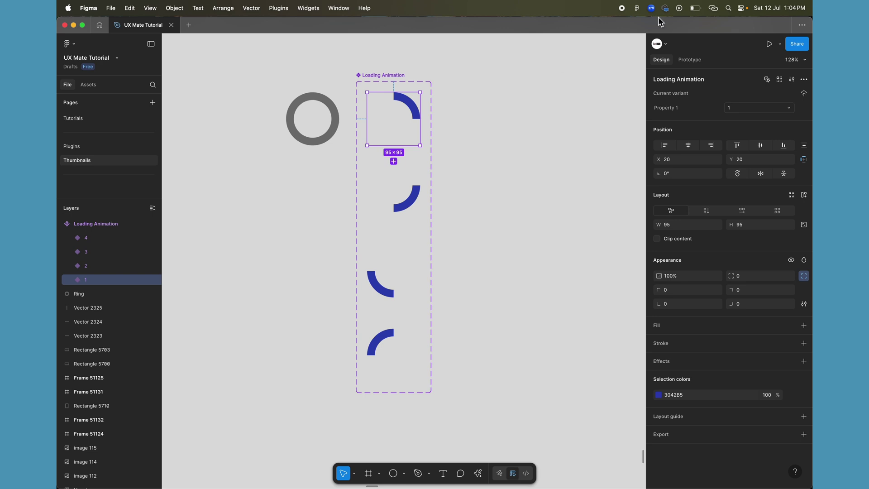
click(692, 60)
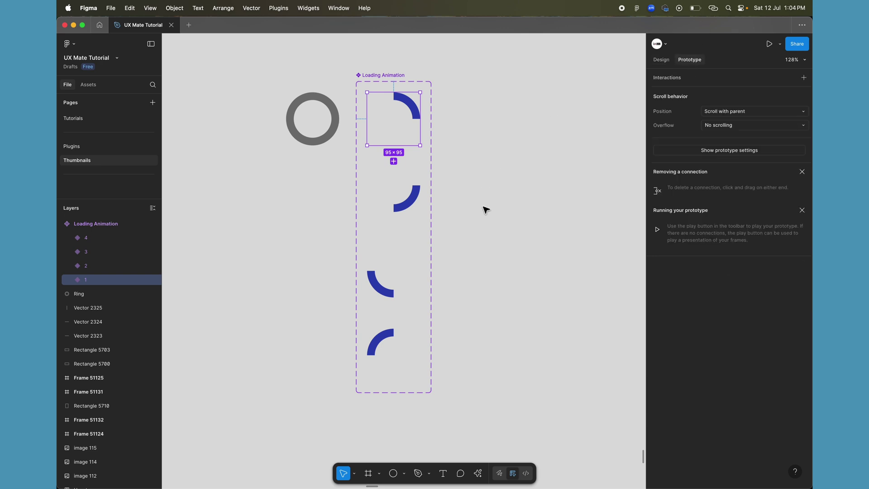
click(690, 60)
drag(421, 118, 408, 199)
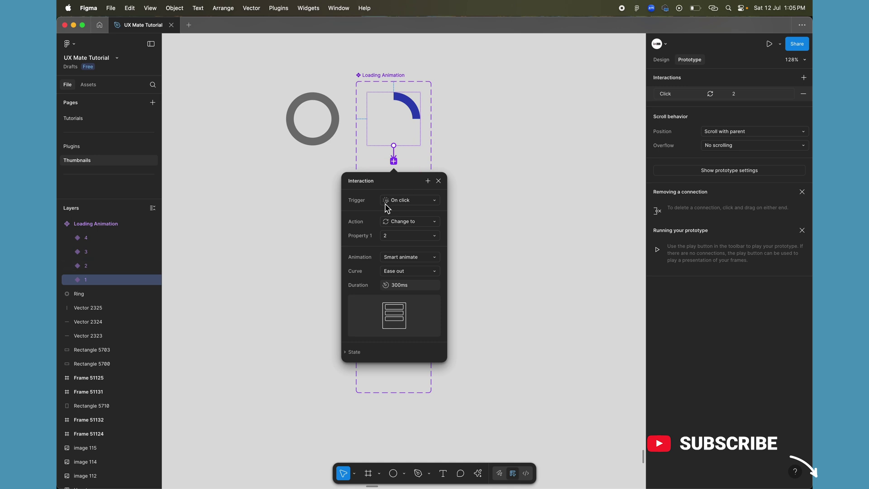
click(404, 201)
click(407, 310)
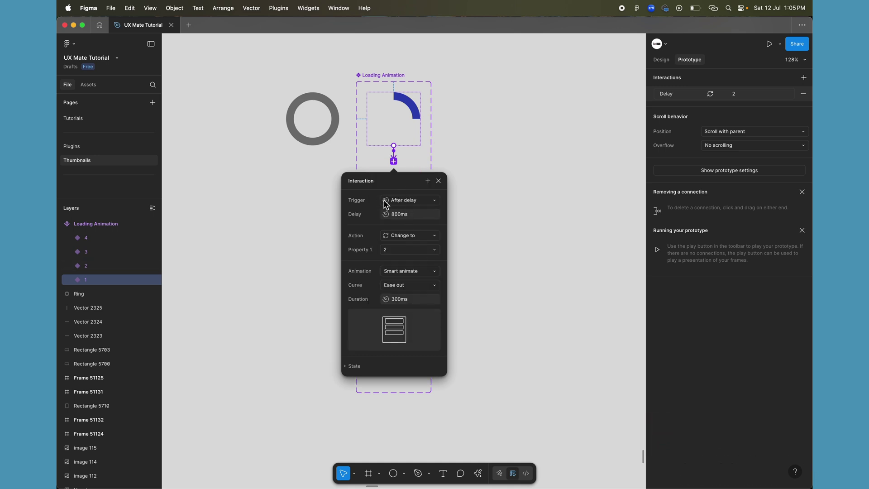
click(420, 219)
text(1)
key(Return)
Keep the Change to action and Smart animate for variant 1's interaction, and set its curve to Linear
click(415, 240)
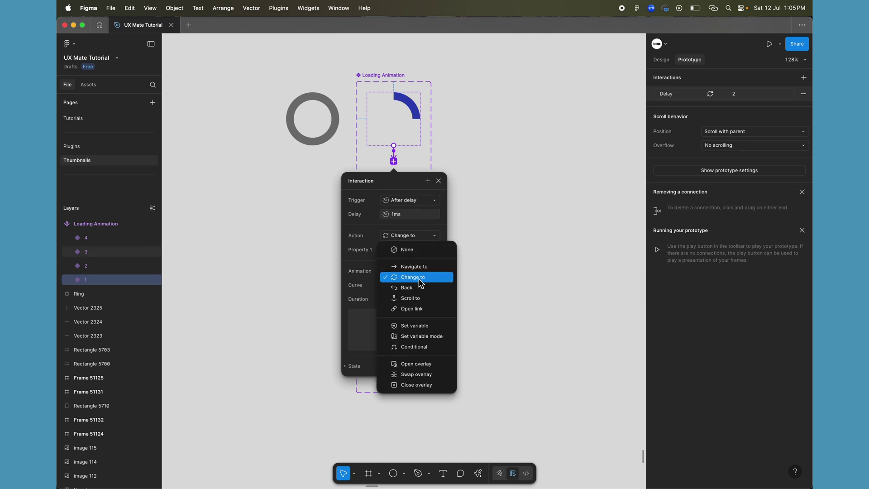
click(365, 243)
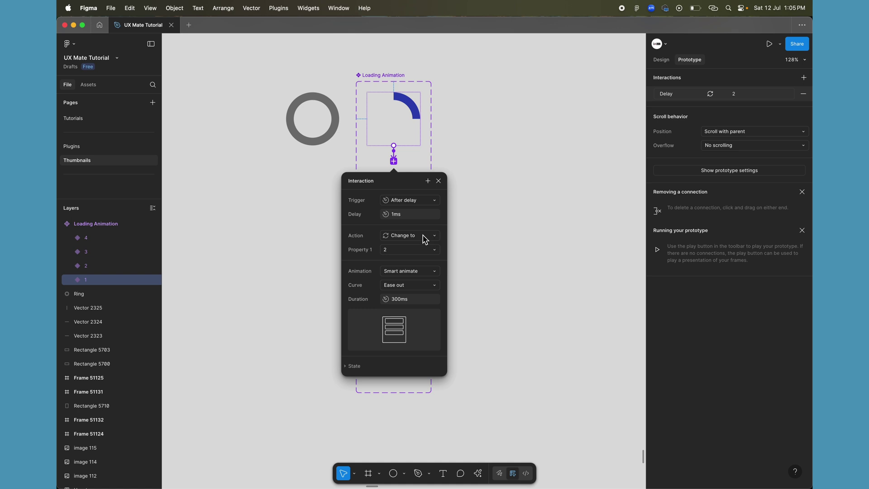
click(399, 271)
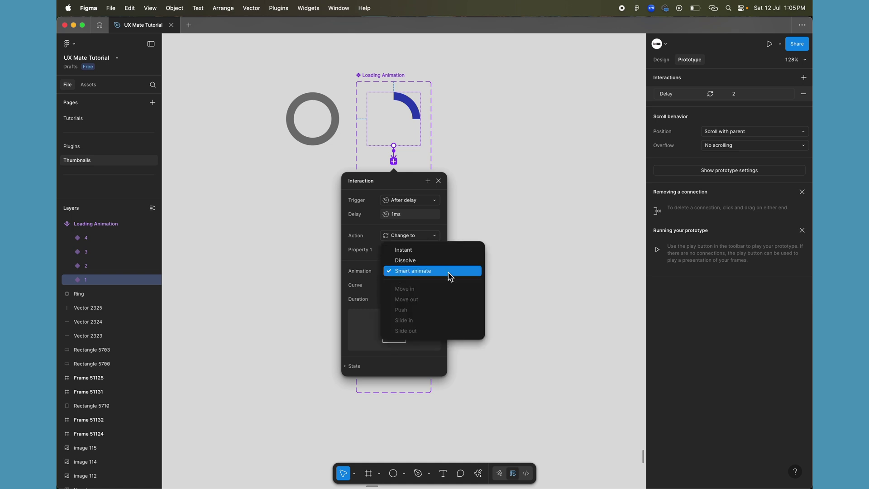
click(426, 273)
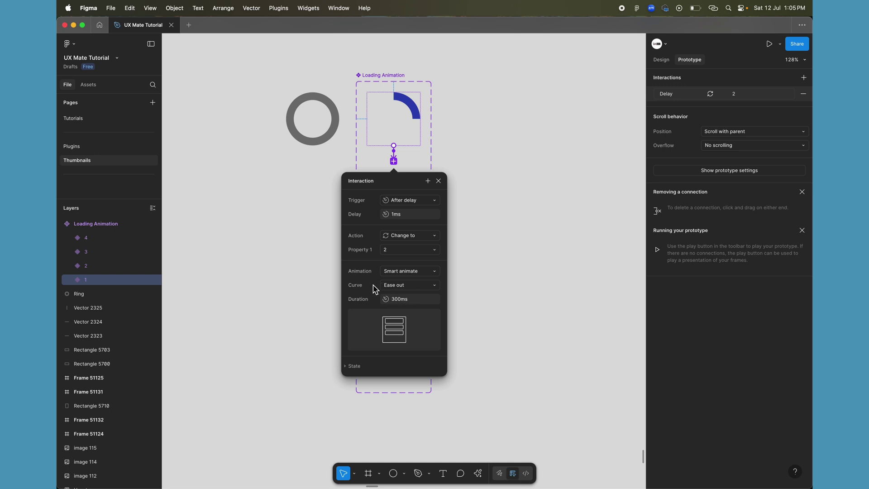
click(403, 287)
click(403, 257)
click(407, 286)
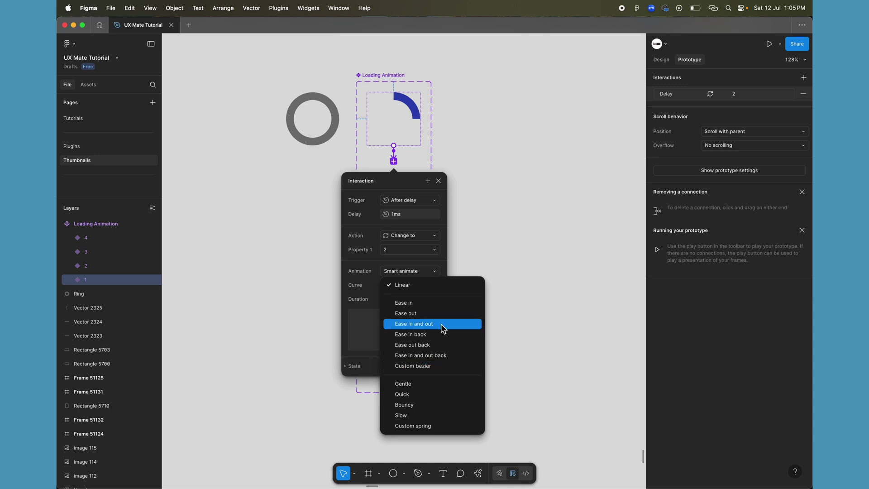
click(366, 288)
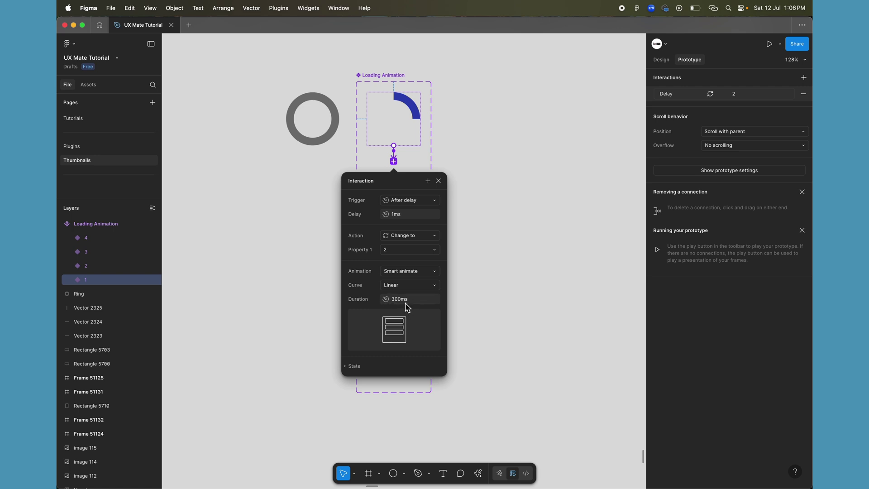
click(398, 200)
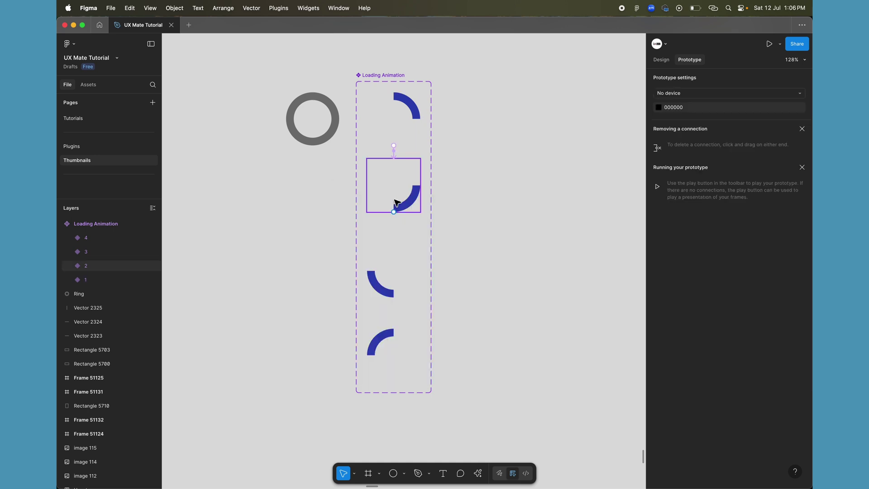
Connect variant 2 to variant 3 with an After delay trigger of 1 ms
scroll(476, 203, down, 3)
drag(422, 125, 408, 220)
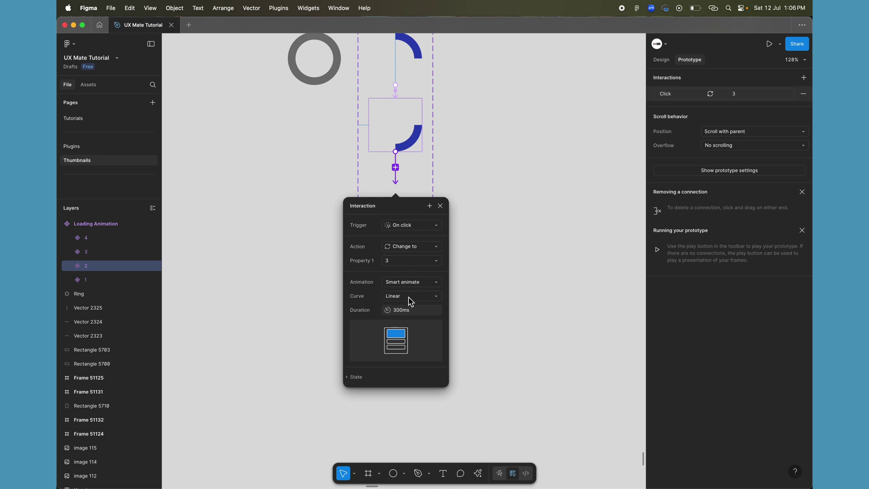
click(422, 226)
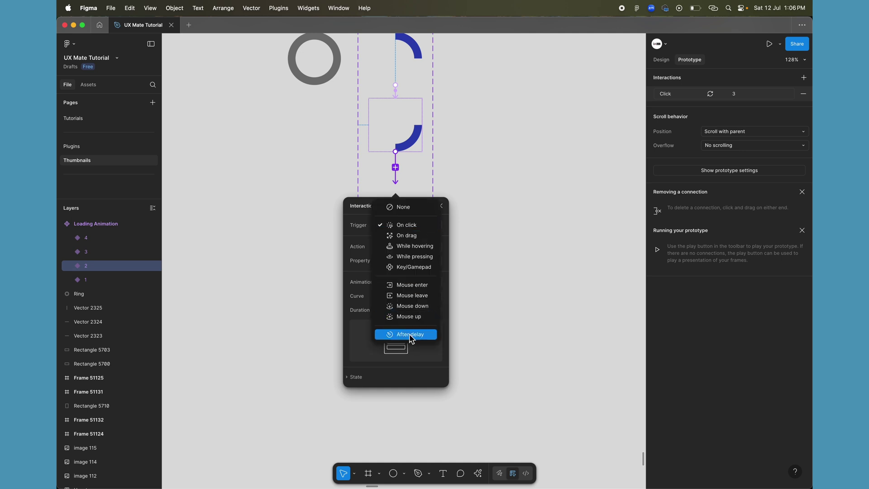
click(409, 336)
click(422, 241)
text(1ms)
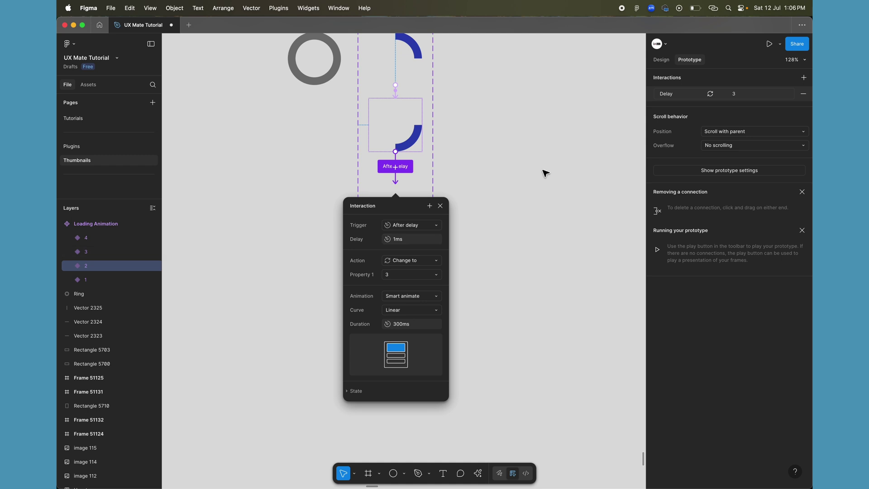
Connect variant 3 to variant 4 with an After delay trigger of 1 ms
click(389, 202)
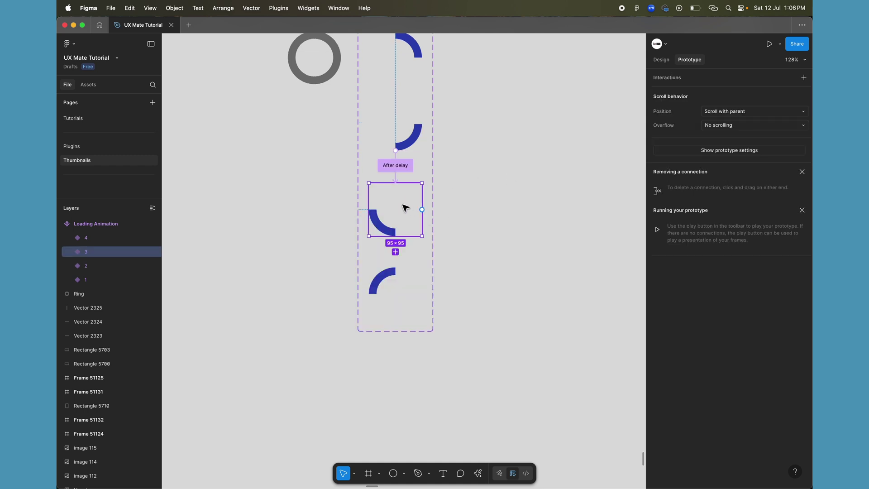
scroll(413, 163, up, 2)
scroll(413, 159, down, 2)
drag(432, 213, 448, 299)
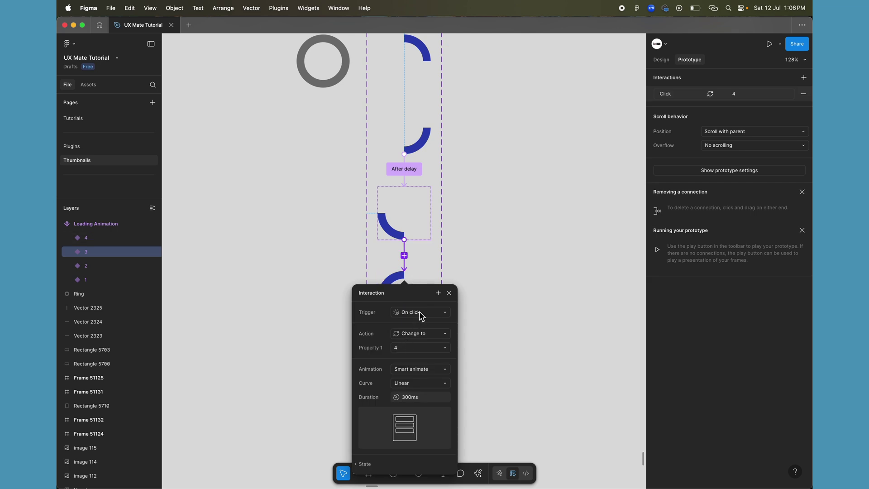
click(419, 312)
click(419, 422)
click(425, 327)
text(1)
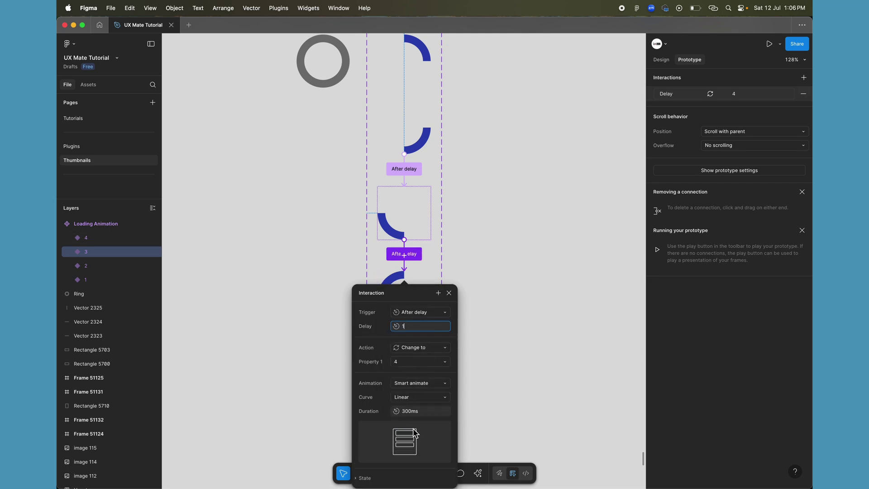
click(509, 371)
Loop variant 4 back to variant 1 with an After delay trigger of 1 ms
scroll(396, 272, down, 2)
click(396, 264)
scroll(394, 299, down, 5)
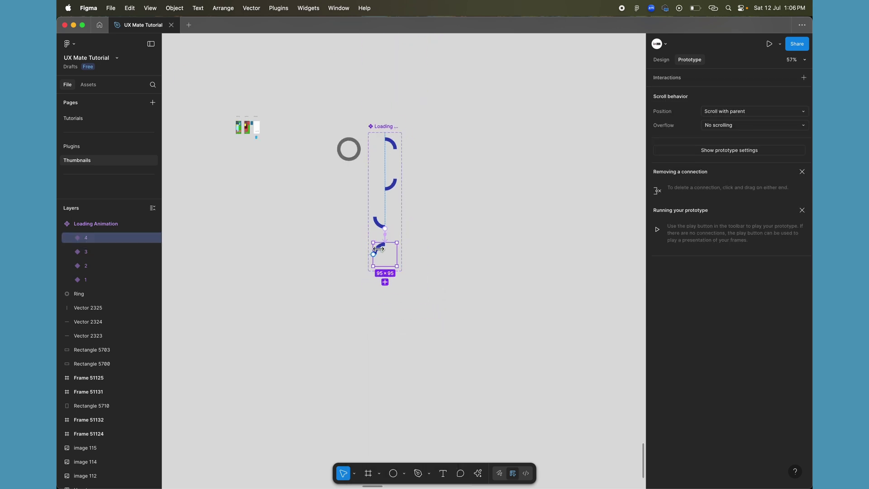
drag(393, 290, 385, 181)
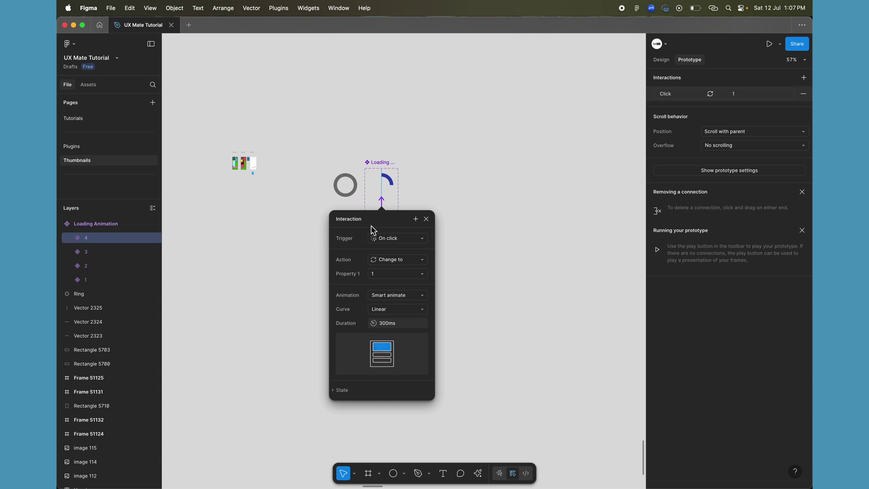
click(388, 239)
click(389, 352)
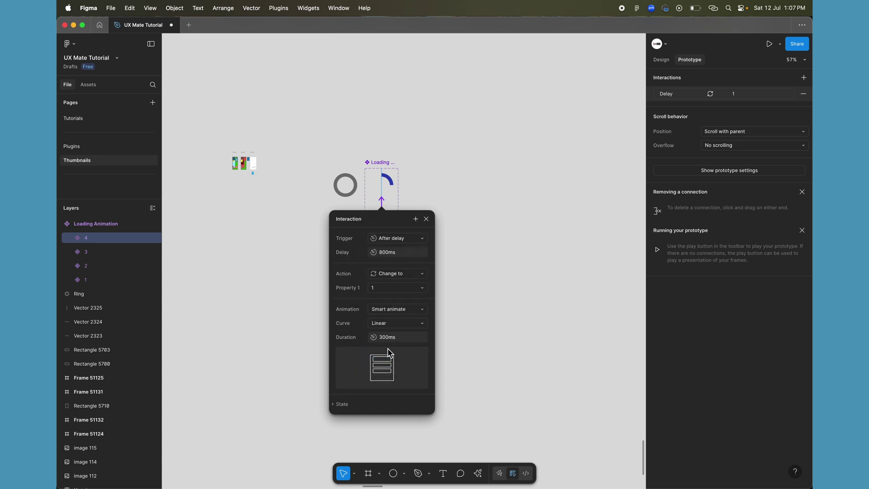
click(405, 254)
text(1)
key(Return)
click(509, 271)
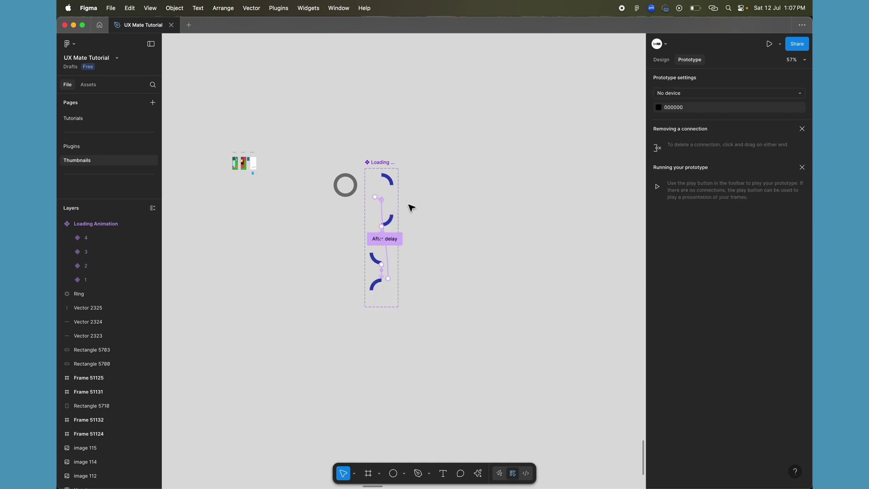
Compare the layer names and rotation values of the arcs inside variants 1 and 2
scroll(411, 208, up, 5)
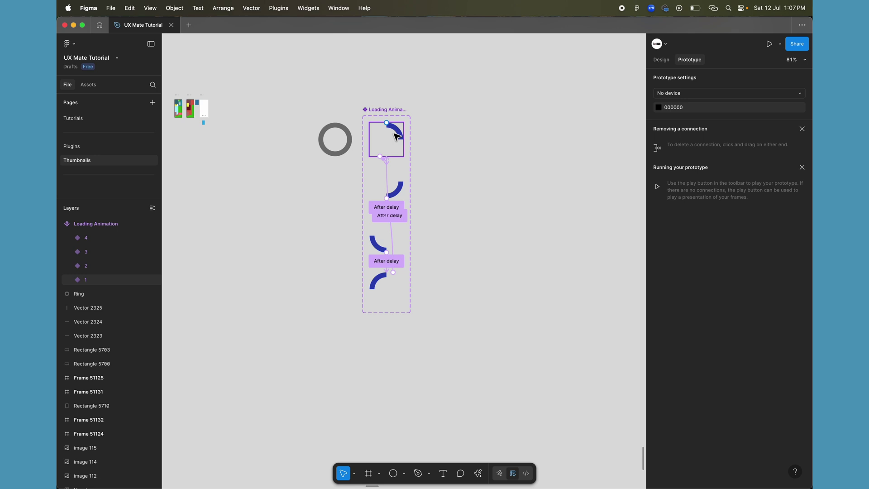
click(397, 135)
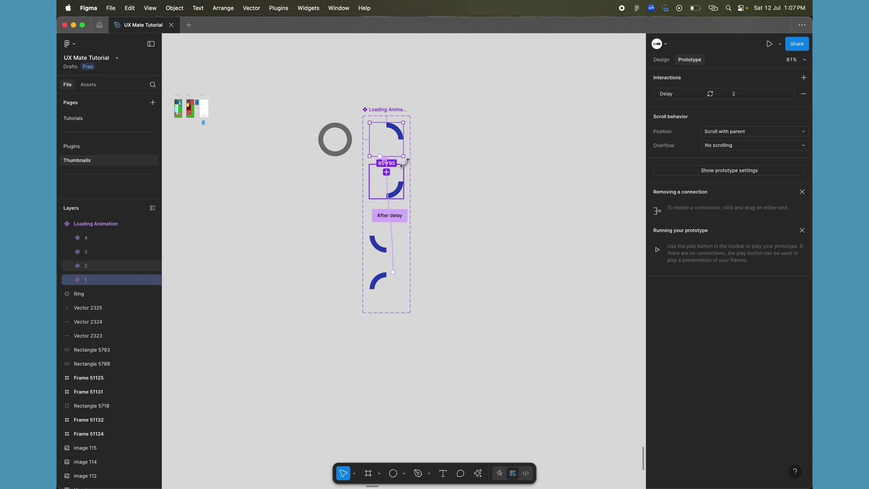
click(70, 281)
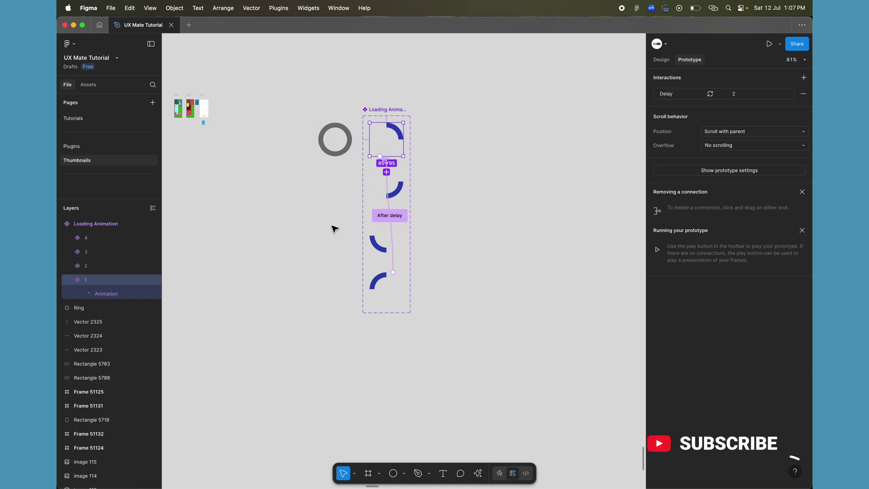
click(72, 266)
click(107, 308)
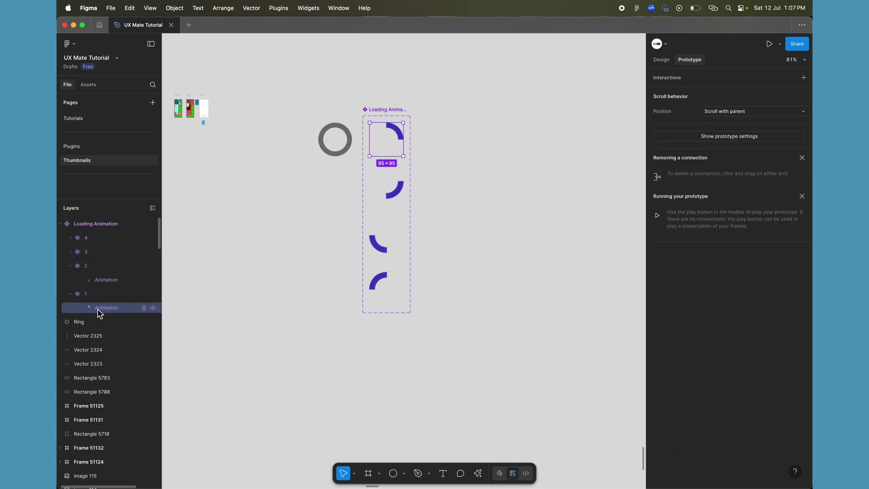
click(97, 280)
click(99, 309)
click(662, 60)
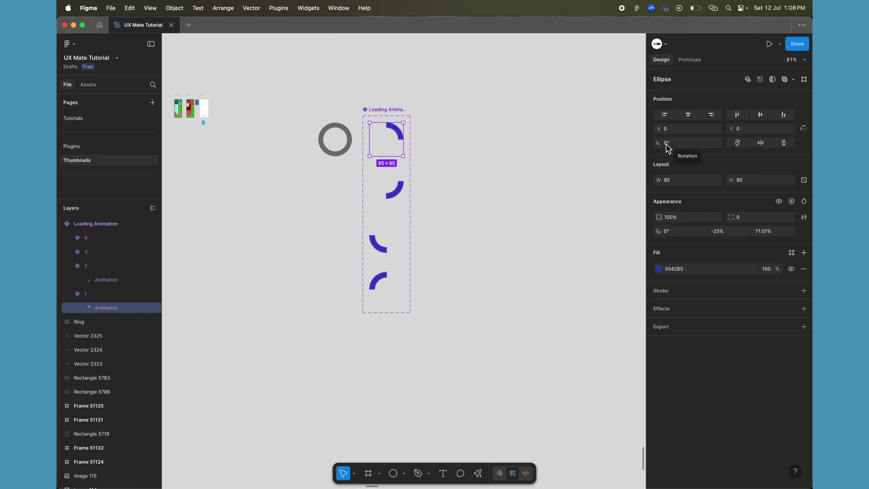
click(118, 279)
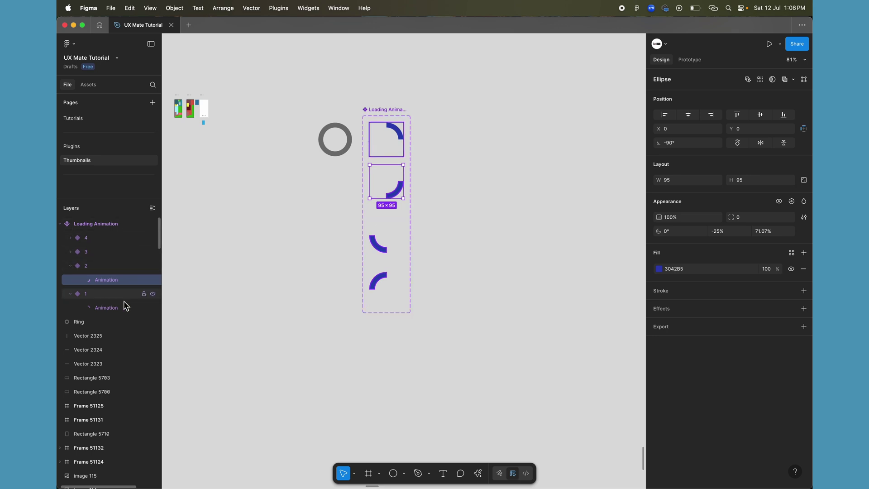
click(72, 267)
click(71, 280)
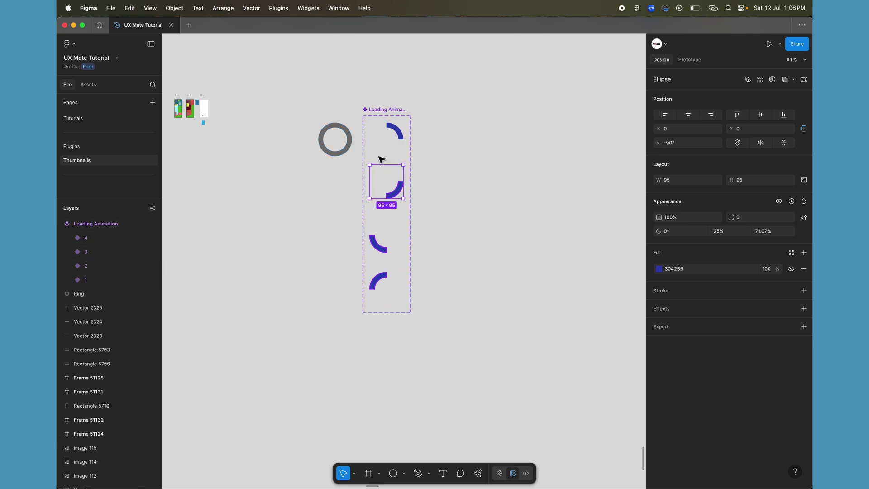
click(445, 142)
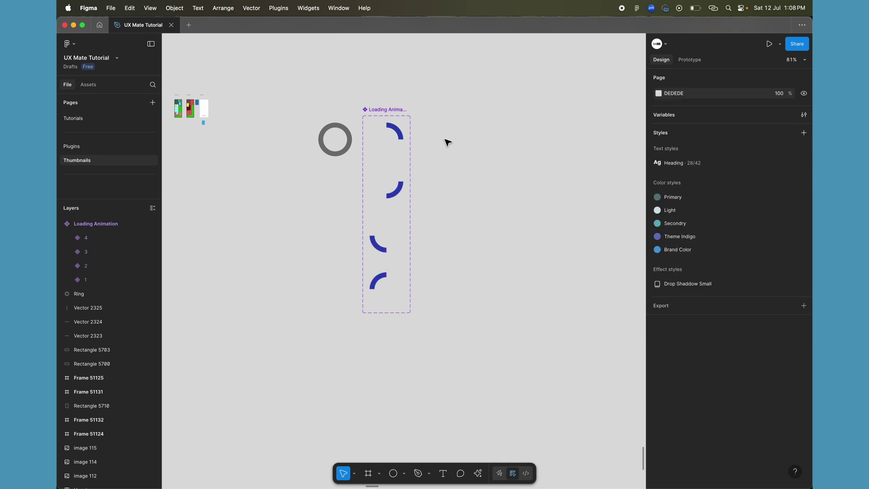
Place an instance of Loading Animation variant 1 on the empty canvas beside the component set
scroll(447, 142, down, 3)
scroll(444, 142, up, 3)
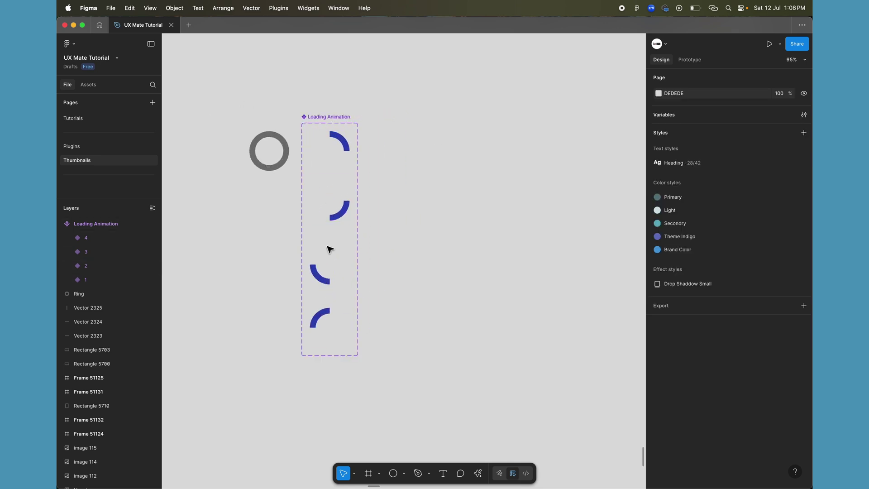
scroll(330, 330, down, 3)
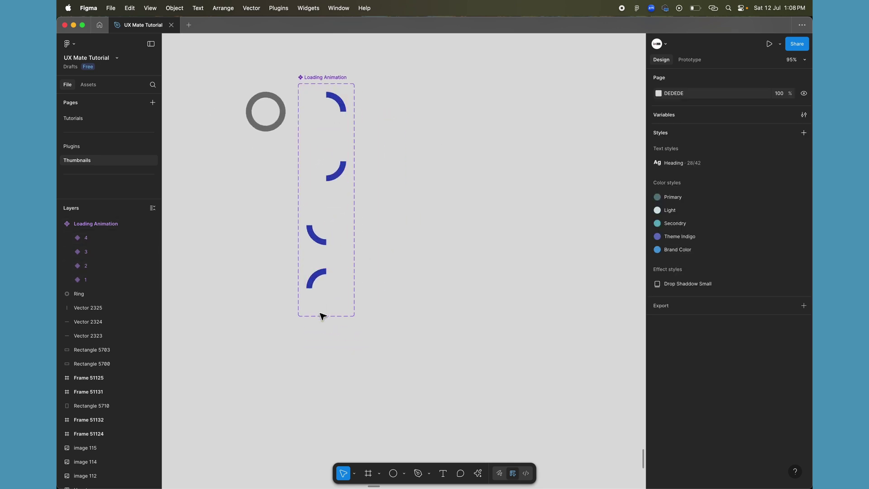
click(335, 116)
drag(336, 116, 501, 131)
scroll(452, 252, right, 2)
scroll(452, 252, up, 2)
scroll(453, 253, down, 2)
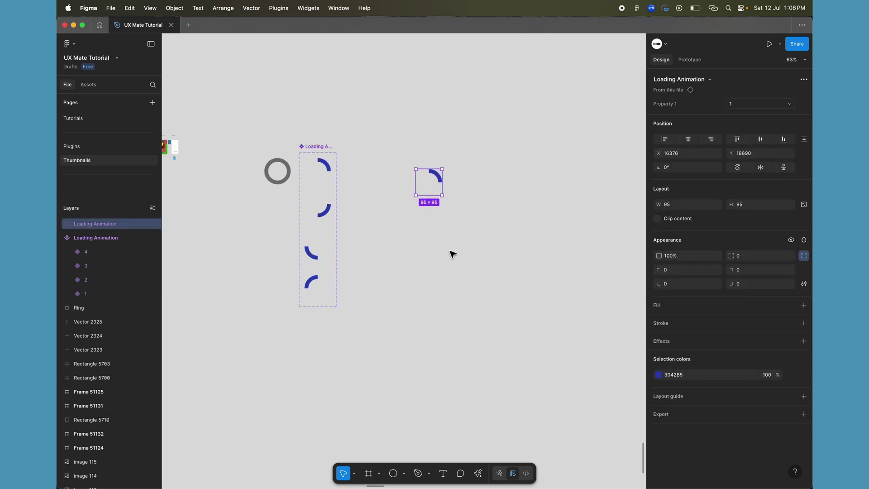
Draw a white frame about 445 × 340 around the Loading Animation instance
click(453, 252)
click(368, 473)
scroll(382, 330, down, 3)
mouse_move(389, 67)
mouse_down()
mouse_move(552, 151)
mouse_move(589, 219)
mouse_up()
scroll(580, 213, right, 2)
scroll(580, 213, up, 2)
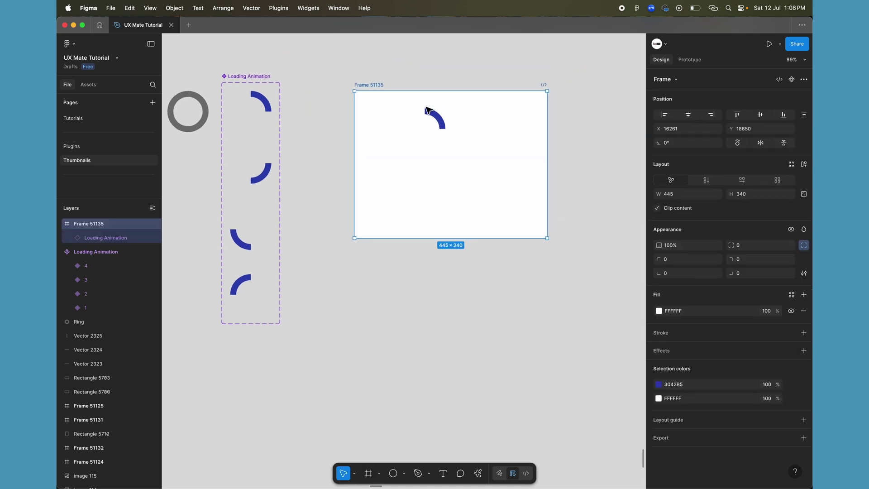
Move the new frame closer to the component set and shift the arc instance toward the frame's centre
scroll(425, 110, left, 2)
scroll(425, 110, up, 1)
scroll(480, 136, right, 3)
scroll(480, 136, down, 2)
drag(404, 103, 421, 117)
Play the new frame in the Preview window to check the loading animation
click(328, 63)
click(692, 60)
click(781, 45)
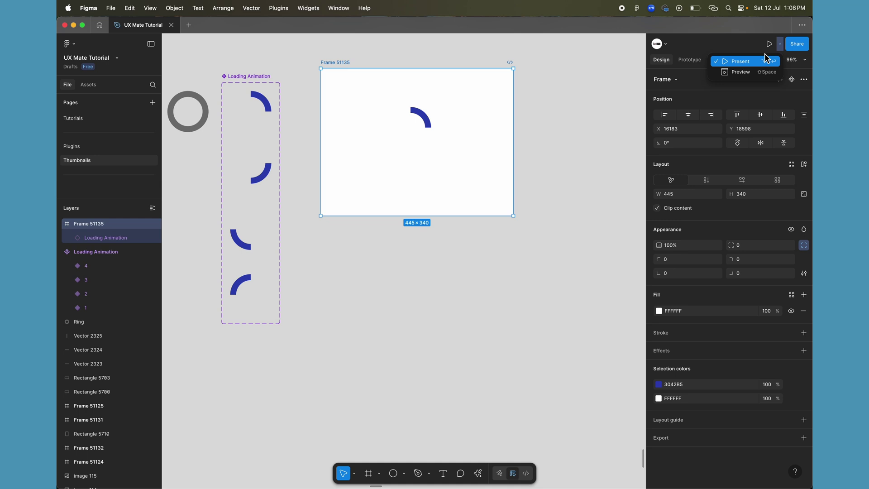
click(742, 73)
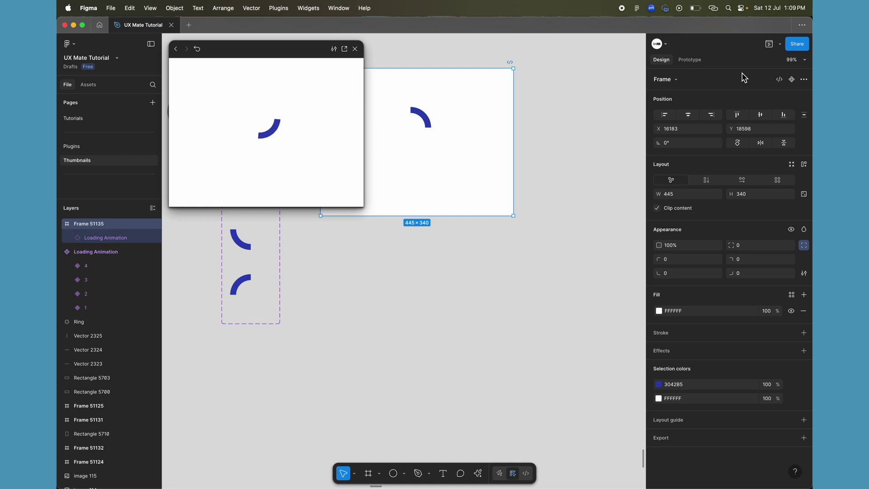
Close the preview and move the grey ring into the white frame, aligned over the arc instance
click(360, 51)
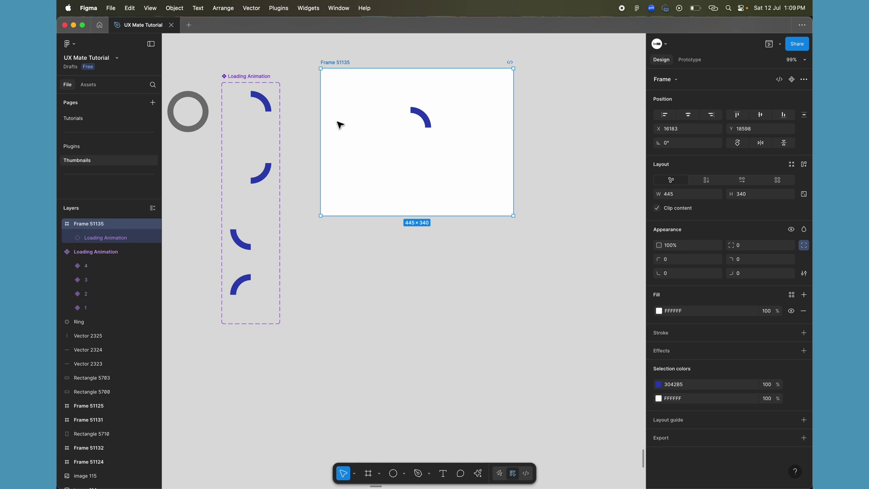
scroll(339, 125, left, 5)
scroll(339, 124, left, 1)
scroll(340, 124, up, 1)
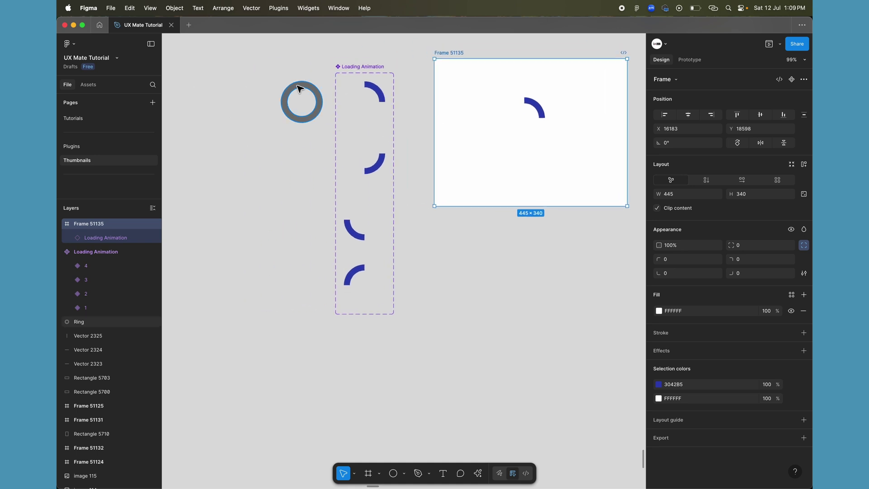
drag(300, 88, 519, 100)
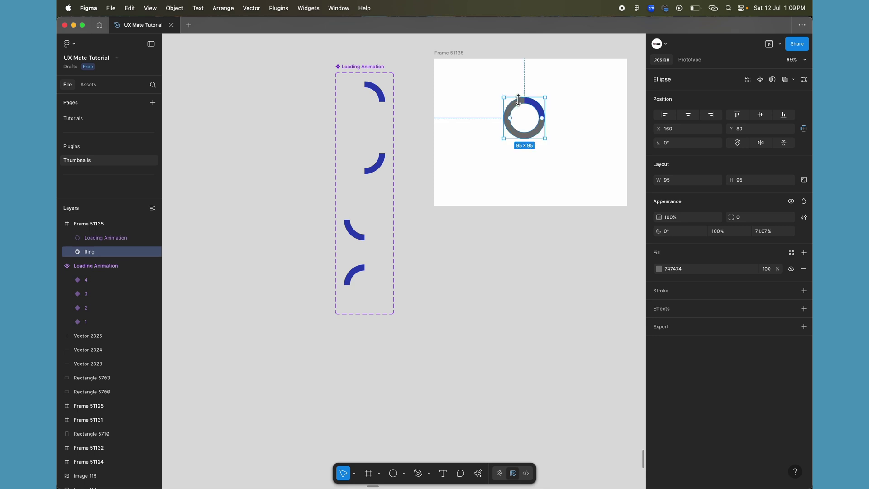
click(551, 278)
scroll(551, 278, right, 2)
scroll(551, 278, up, 1)
Move the ring and arc instance together out of the white frame onto the empty canvas on the component set's other side
click(466, 154)
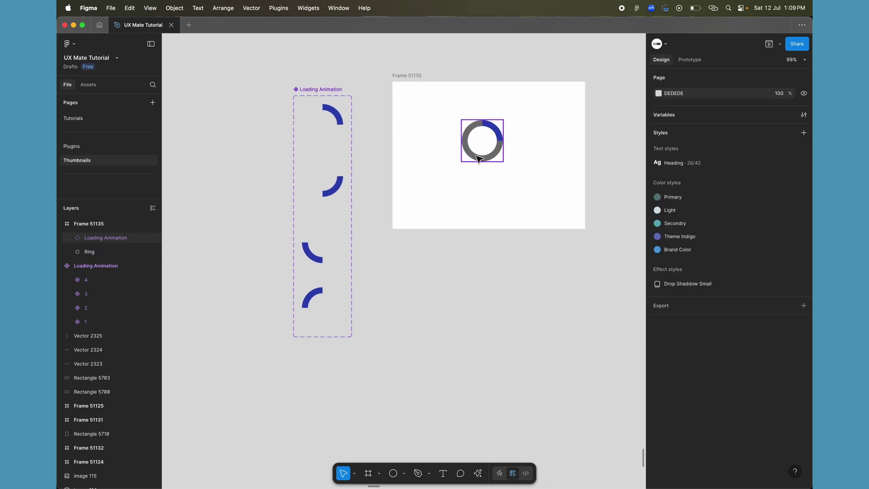
drag(496, 128, 542, 184)
key(Escape)
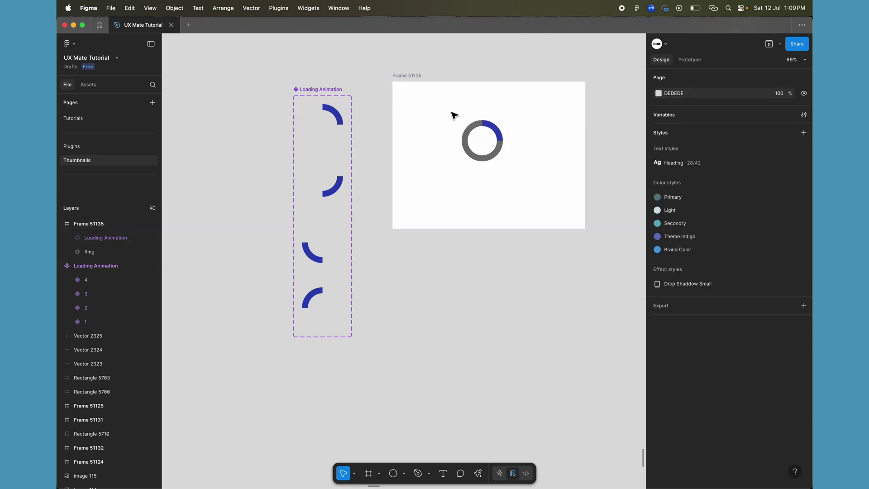
drag(506, 132, 562, 130)
key(Escape)
scroll(435, 273, left, 3)
scroll(435, 274, up, 1)
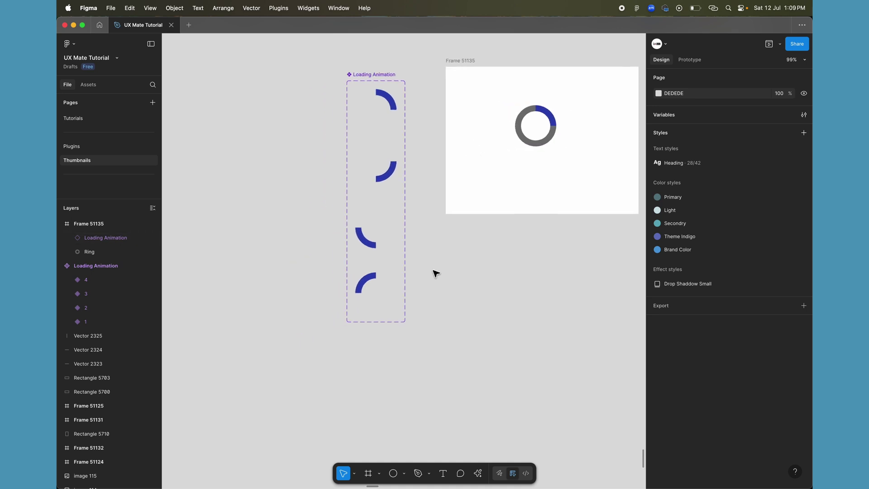
drag(510, 228, 261, 161)
scroll(261, 161, left, 4)
scroll(261, 160, down, 2)
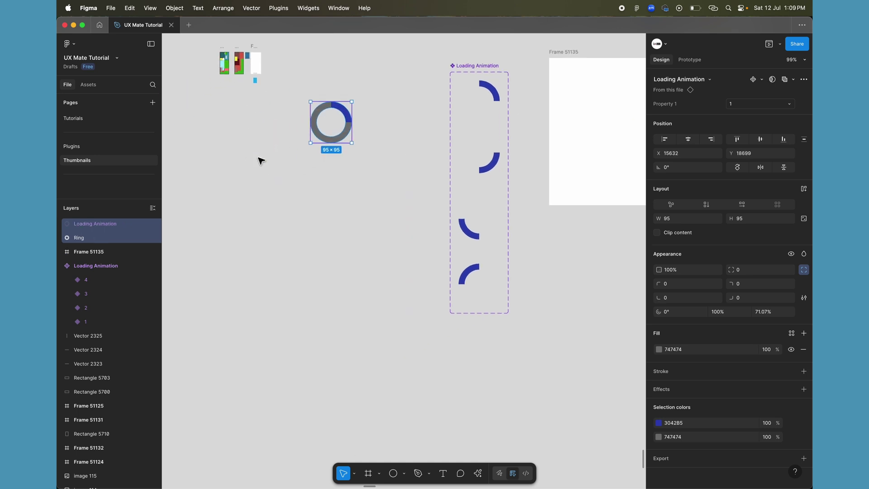
Wrap the selected ring and arc instance together in a new frame
right_click(337, 111)
mouse_move(379, 295)
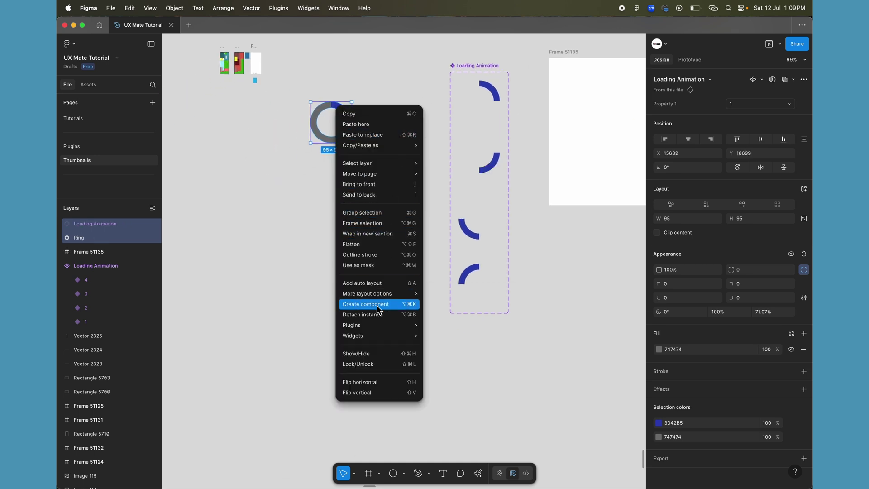
click(380, 225)
Rename the new frame around the ring and arc as Circular Animation
click(312, 97)
double_click(320, 96)
text(Anima)
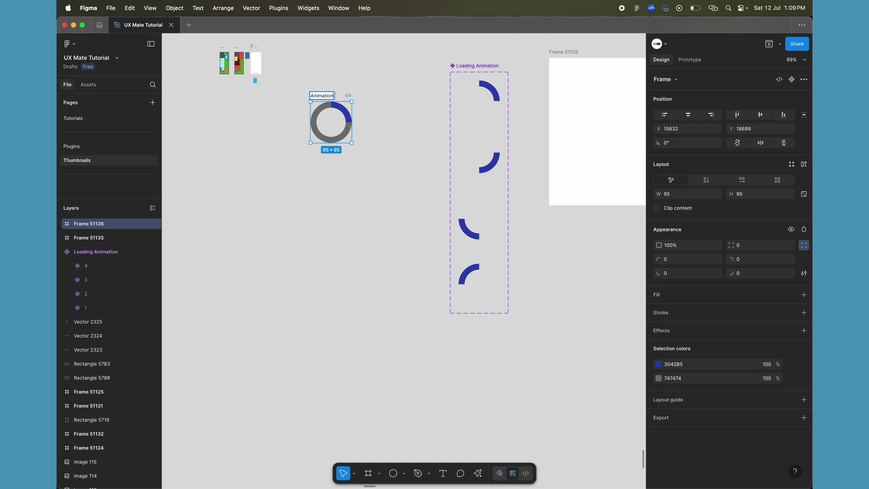
text(tion)
key(super+a)
text(c)
key(Return)
Convert the Circular Animation frame into a component and expand its layers
click(792, 79)
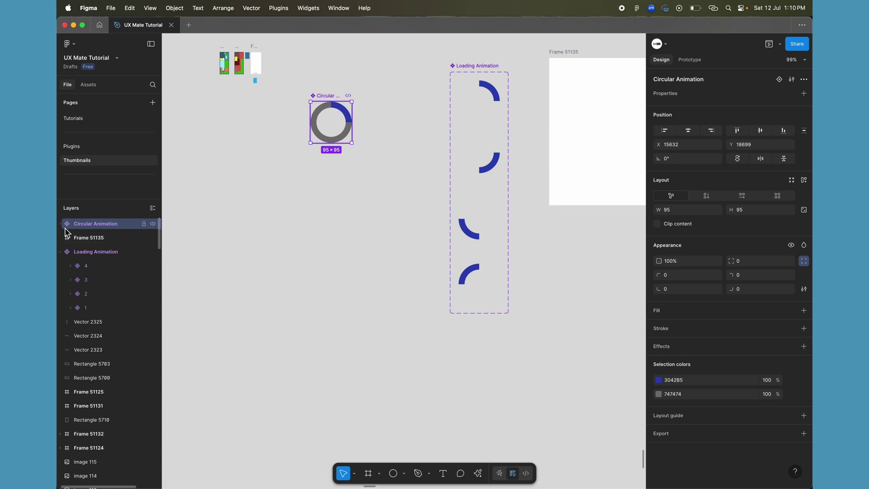
click(61, 224)
click(314, 146)
Rename the four-variant arc component set as _Loading Animation
scroll(314, 145, right, 4)
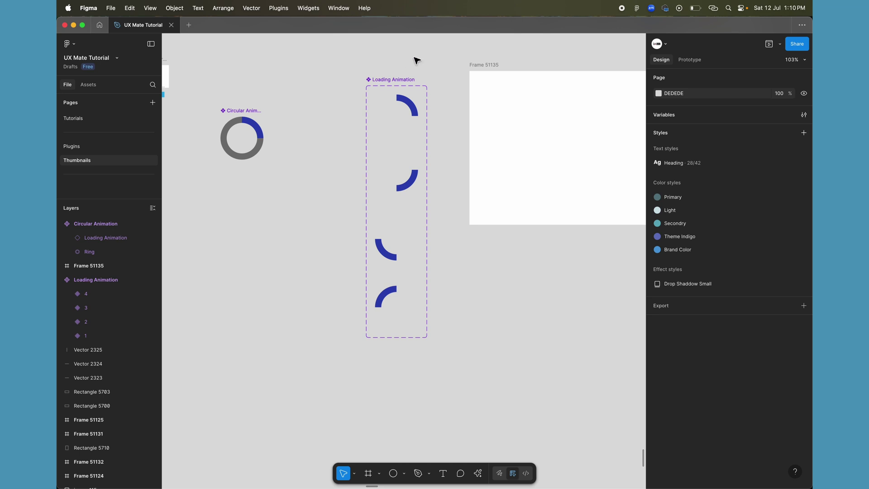
click(394, 79)
double_click(389, 79)
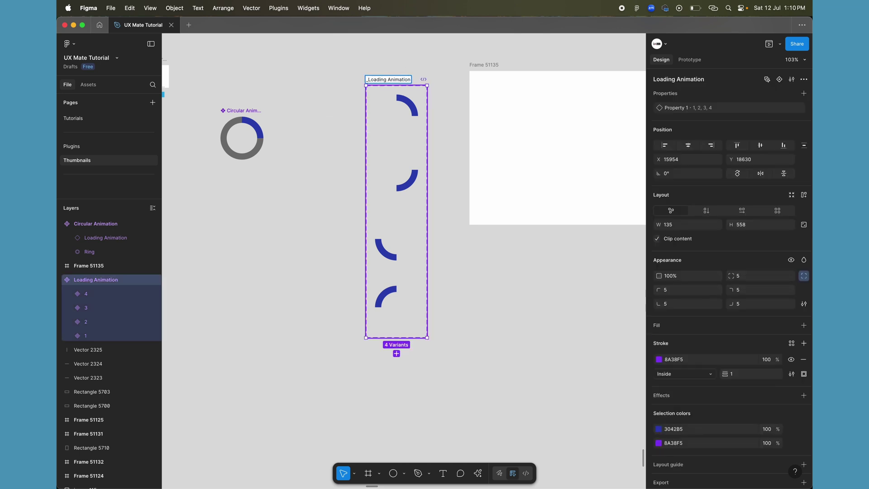
scroll(371, 71, up, 5)
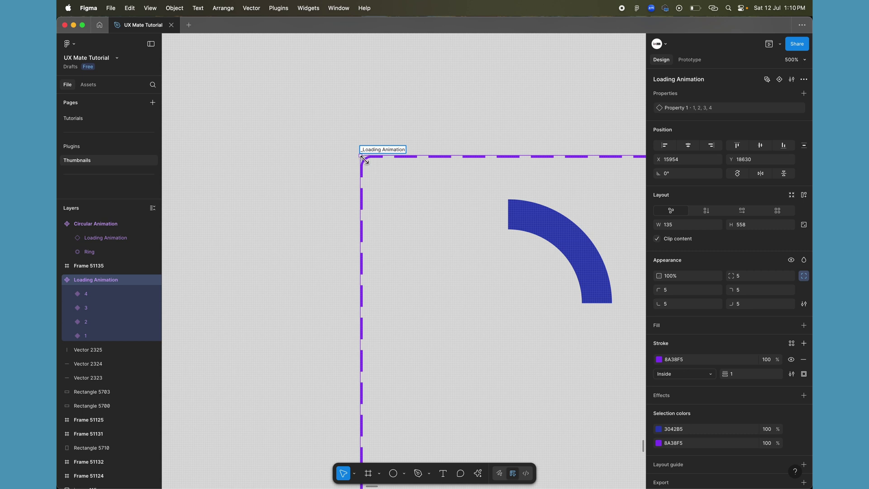
click(337, 172)
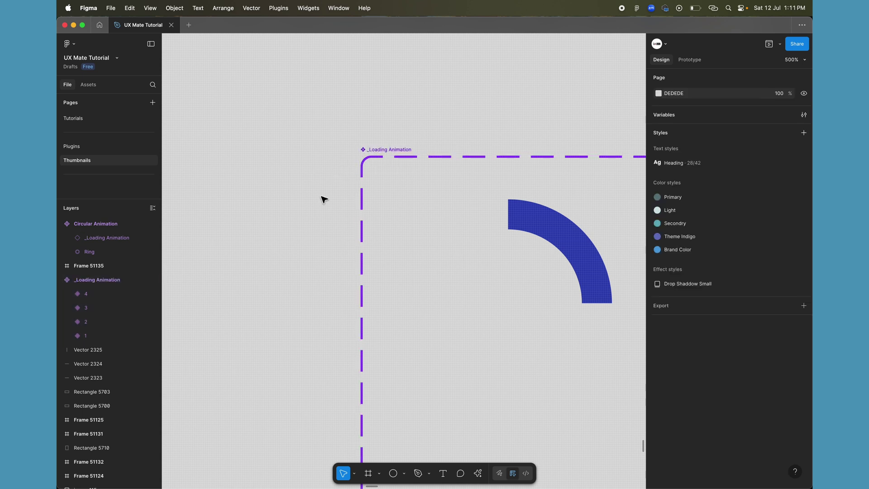
Examine the Circular Animation component and its nested _Loading Animation and Ring layers
scroll(297, 217, down, 5)
scroll(299, 218, down, 2)
scroll(297, 219, down, 5)
scroll(298, 218, left, 3)
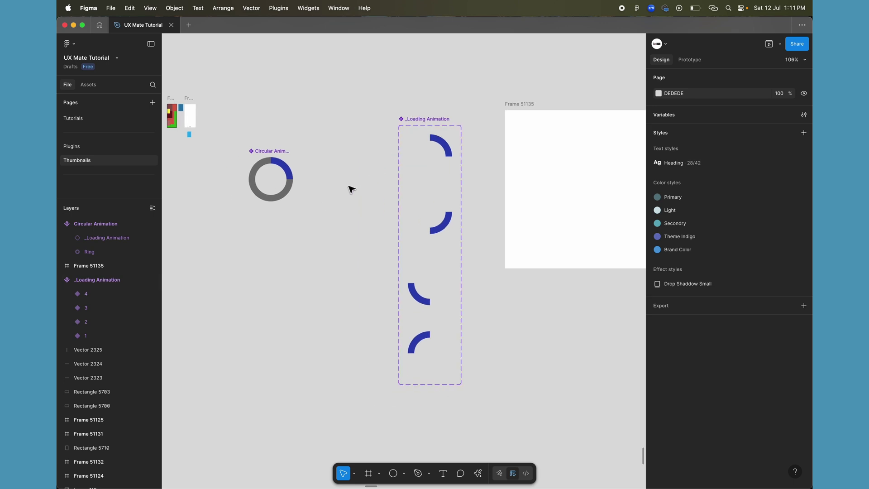
scroll(351, 189, down, 2)
scroll(351, 190, right, 2)
click(249, 126)
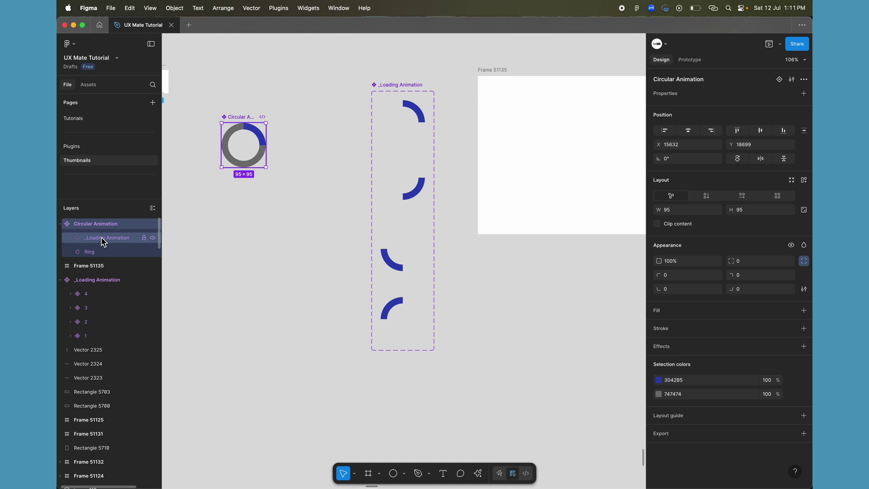
click(278, 232)
scroll(278, 233, down, 2)
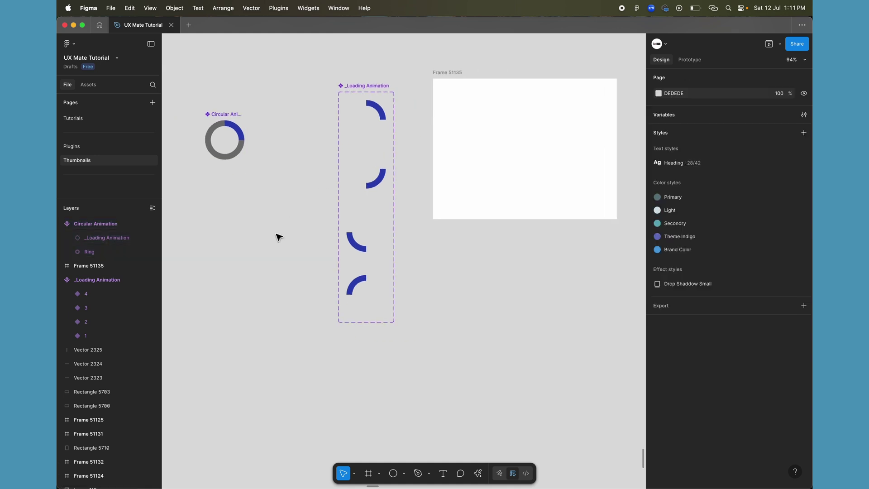
Place a Circular Animation instance in the white frame and play it in the Preview window, moved clear of the main component
click(227, 134)
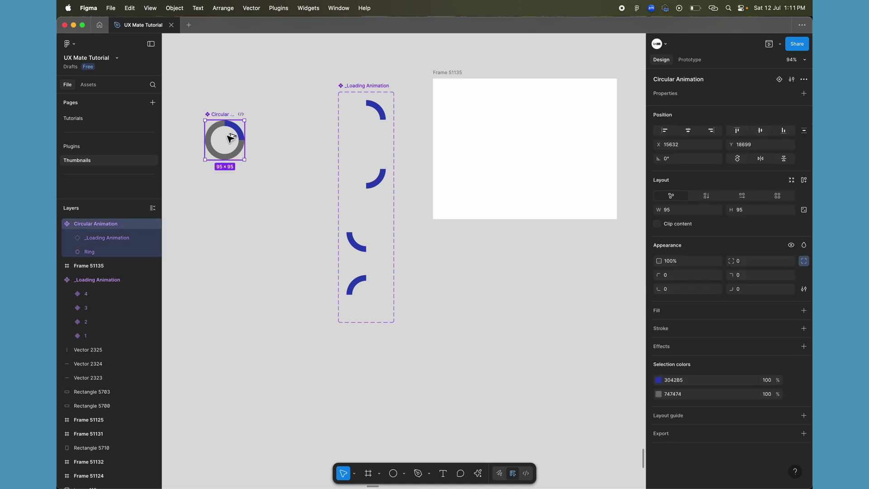
alt+drag(229, 139, 522, 141)
scroll(522, 142, right, 2)
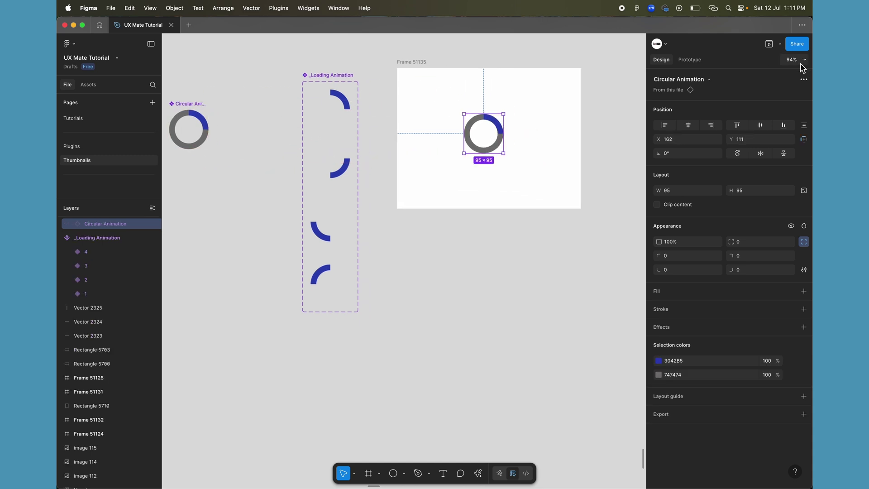
key(shift+space)
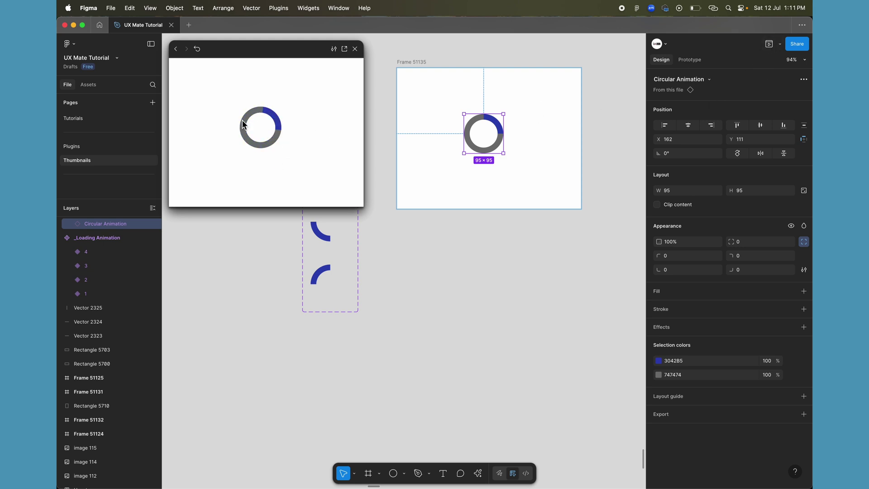
drag(243, 53, 434, 201)
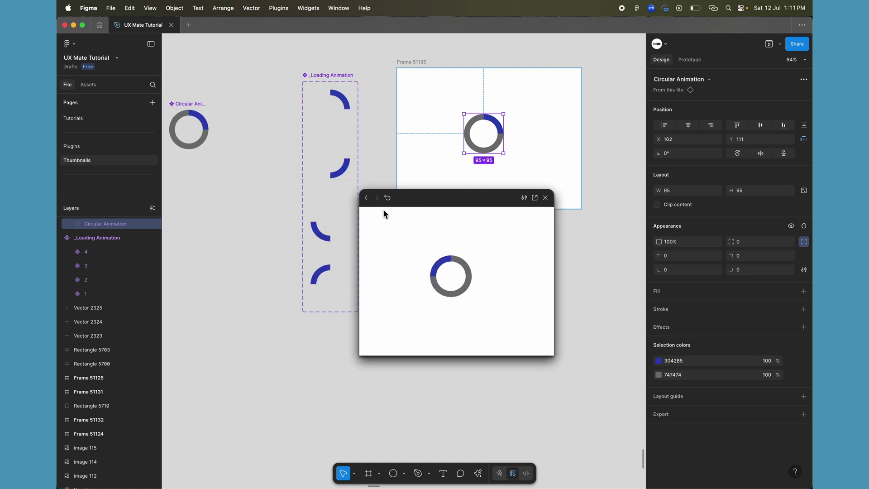
Recolour the ring of the main Circular Animation component to FF8080
scroll(254, 229, left, 5)
click(226, 141)
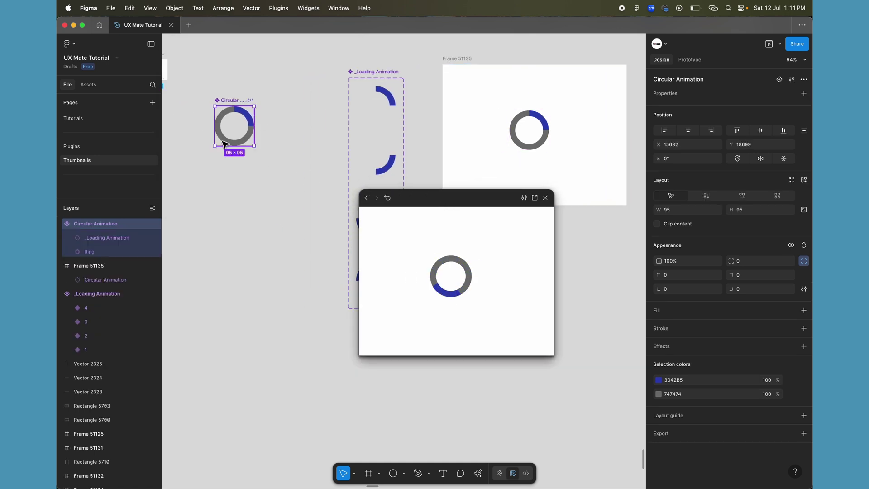
click(659, 394)
drag(576, 324, 594, 290)
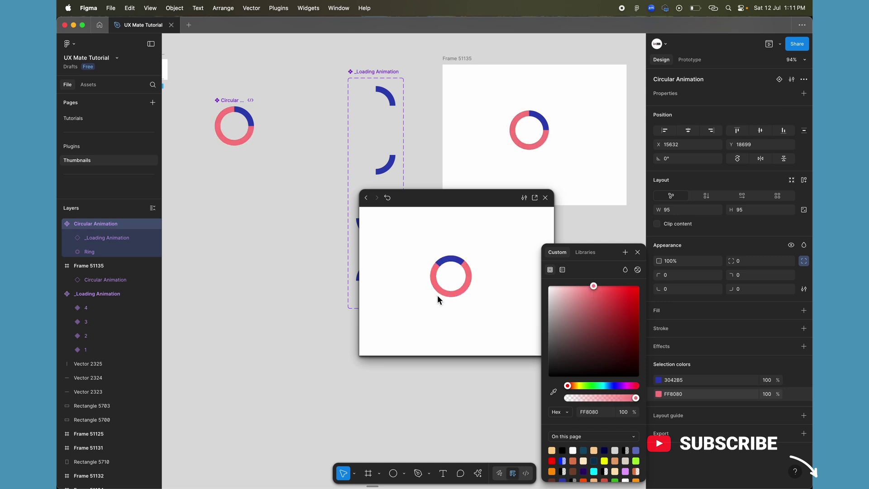